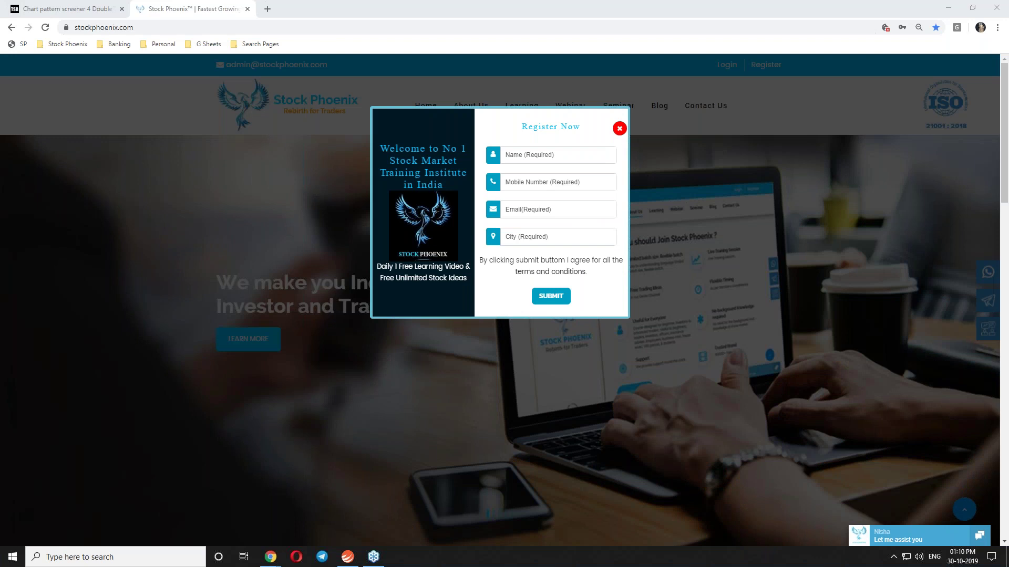
Dismiss the registration pop-up, switch to the Top Stock Research page, and open its end-of-day Chart Patterns screener
{"action": "left_click", "coordinate": [619, 128]}
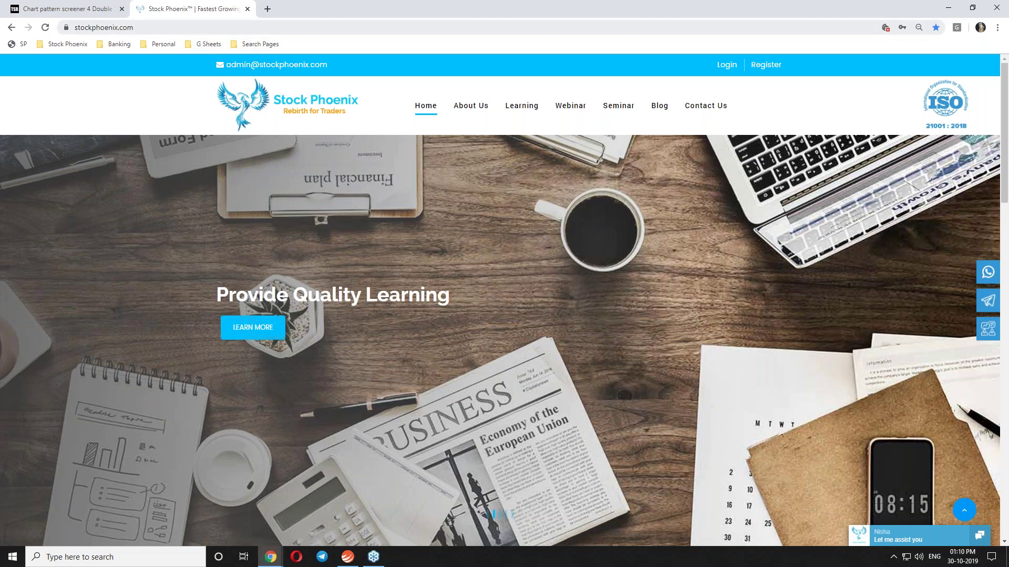
{"action": "left_click", "coordinate": [99, 10]}
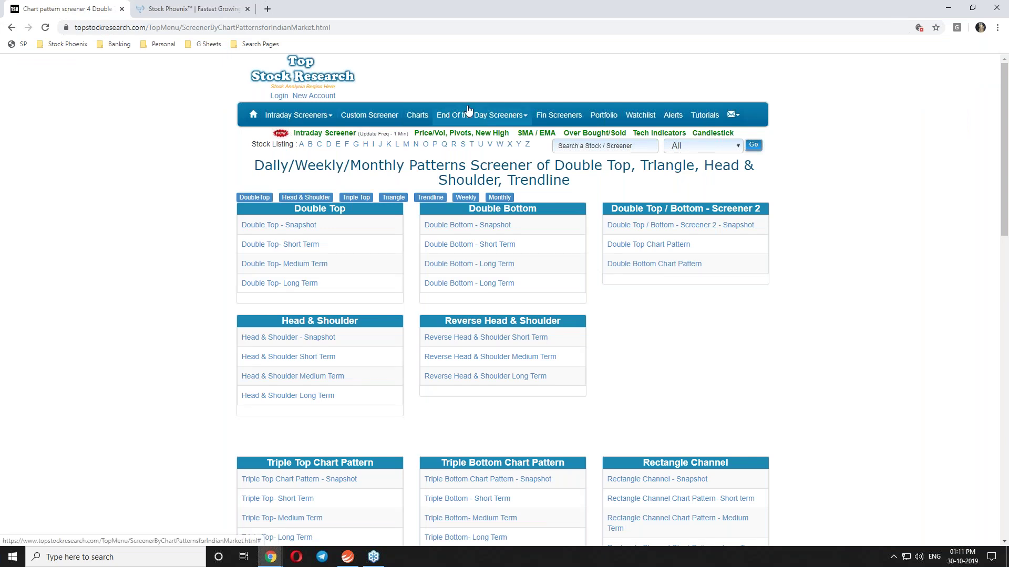
{"action": "left_click", "coordinate": [494, 116]}
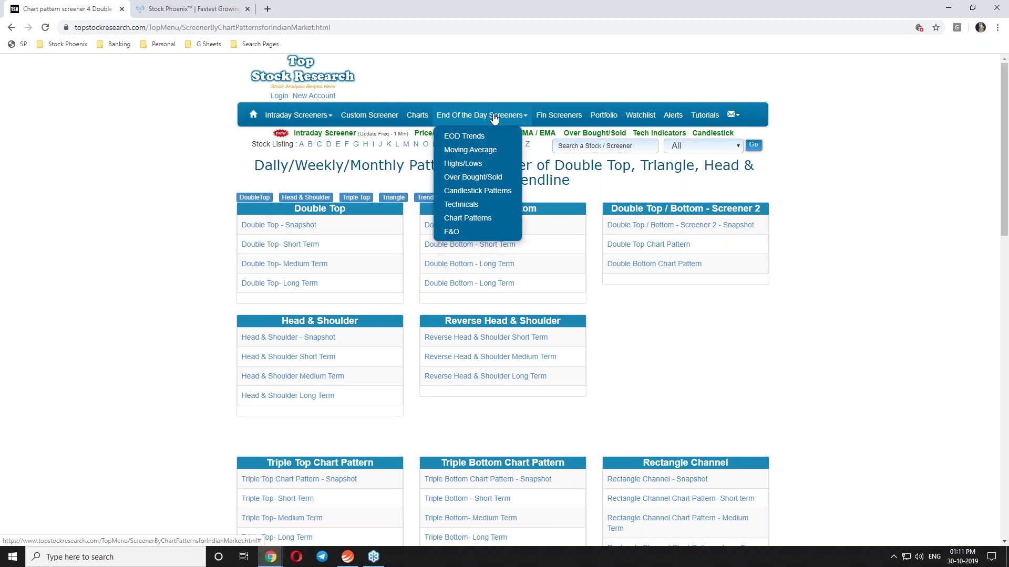
{"action": "left_click", "coordinate": [467, 218]}
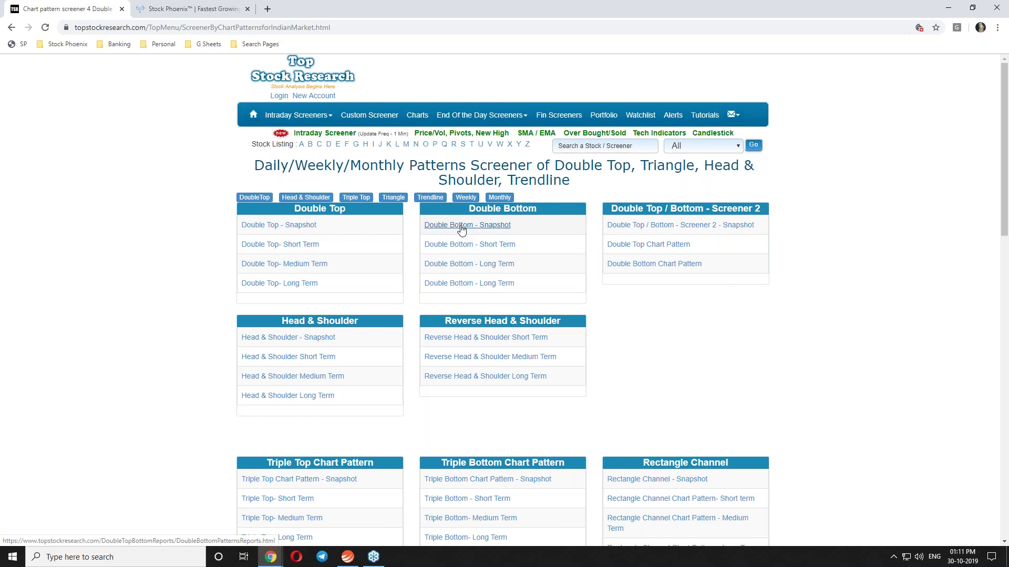
Open the Triple Top Chart Pattern - Snapshot report in its own tab and bring it up
{"action": "scroll", "coordinate": [462, 230], "scroll_direction": "down", "scroll_amount": 2}
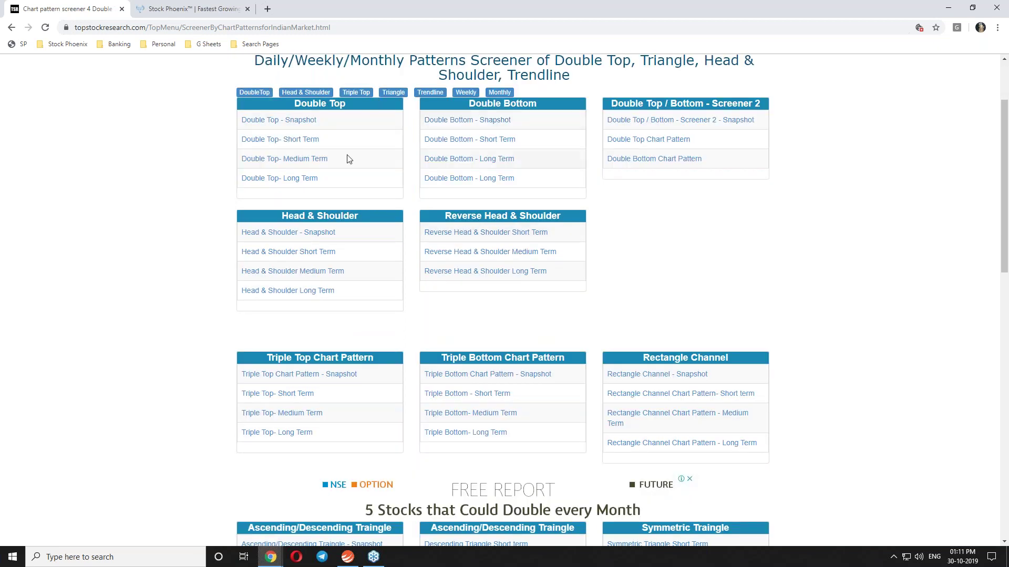
{"action": "scroll", "coordinate": [341, 347], "scroll_direction": "down", "scroll_amount": 3}
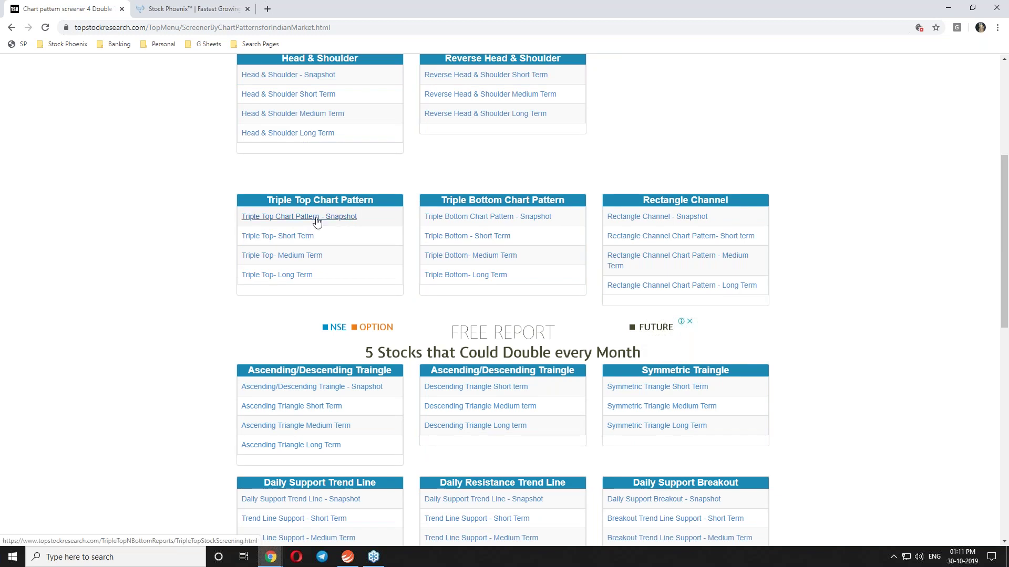
{"action": "left_click", "coordinate": [317, 221]}
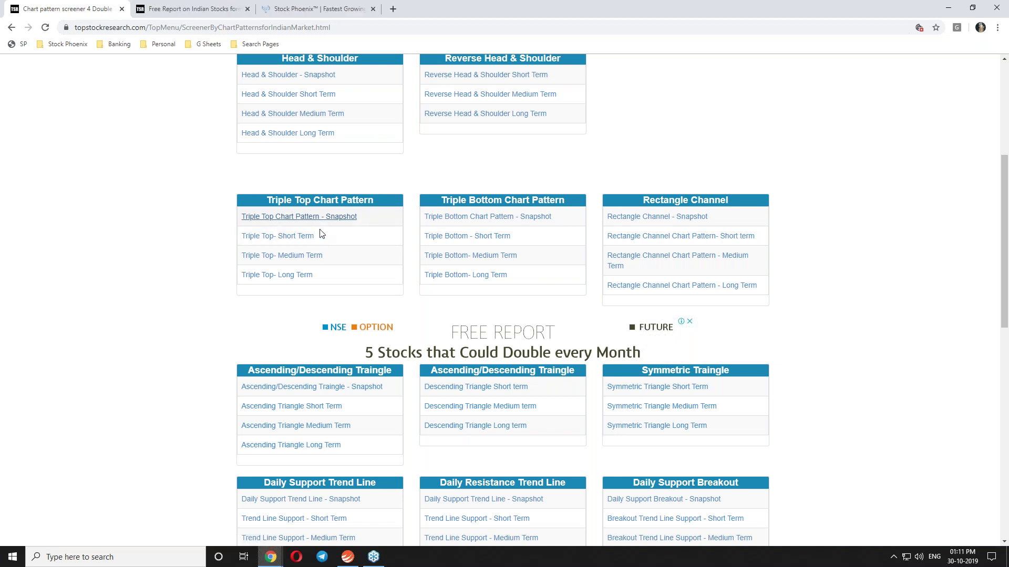
{"action": "left_click", "coordinate": [198, 9]}
Review the short, medium and long term triple top stock lists and pick Marico Ltd. from the long term list
{"action": "scroll", "coordinate": [456, 217], "scroll_direction": "down", "scroll_amount": 4}
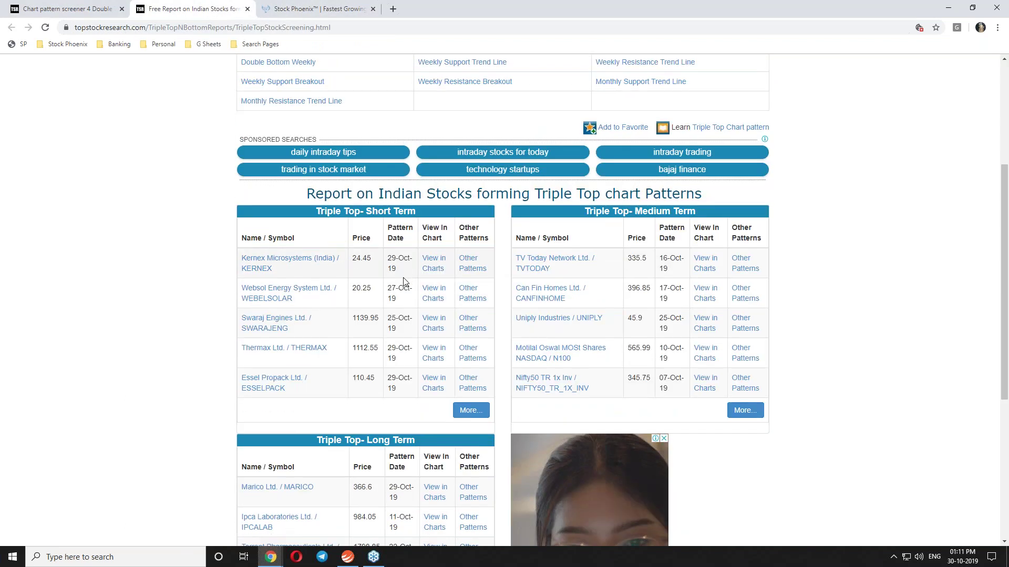
{"action": "scroll", "coordinate": [403, 282], "scroll_direction": "down", "scroll_amount": 1}
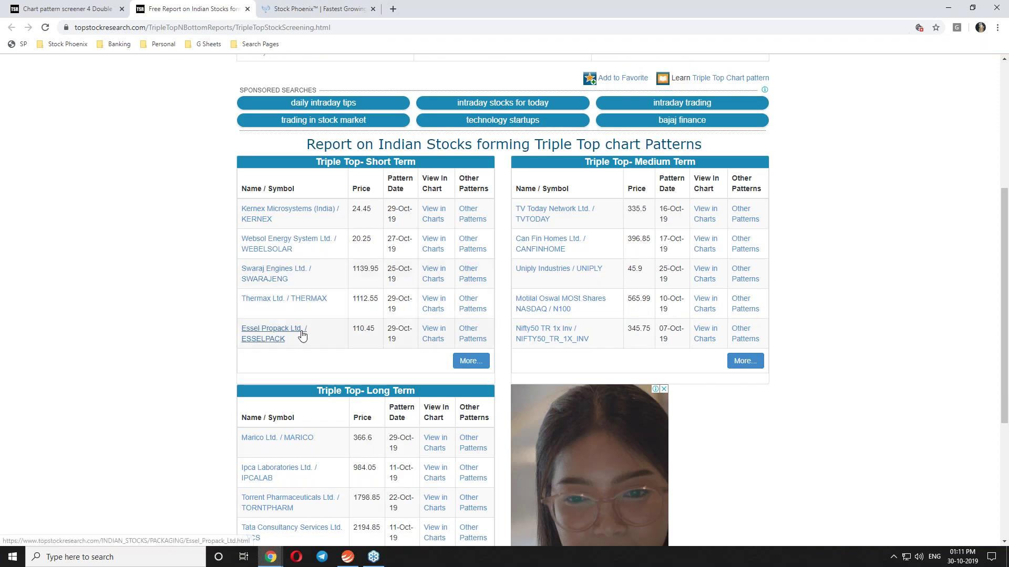
{"action": "scroll", "coordinate": [302, 335], "scroll_direction": "down", "scroll_amount": 2}
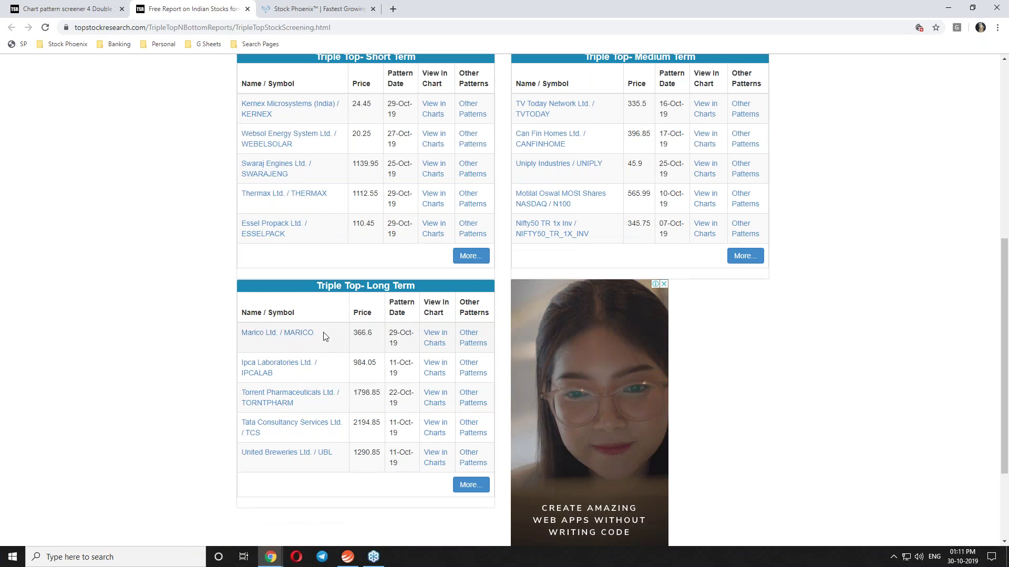
{"action": "left_click_drag", "start_coordinate": [323, 336], "coordinate": [287, 333]}
Switch to Upstox Pro and load the daily candlestick chart for MARICO
{"action": "key", "text": "alt+Tab"}
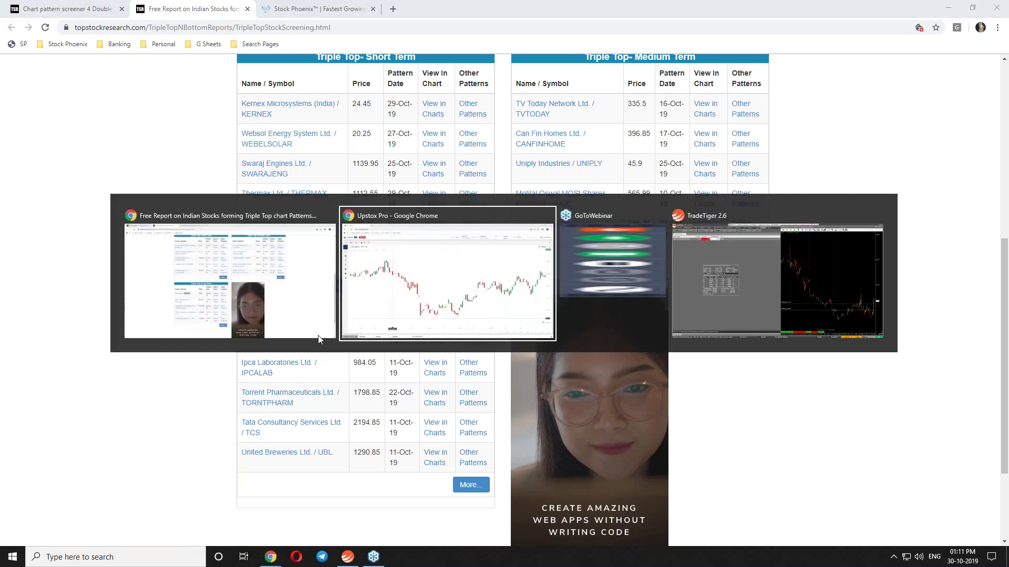
{"action": "type", "text": "MARICO"}
{"action": "left_click", "coordinate": [80, 153]}
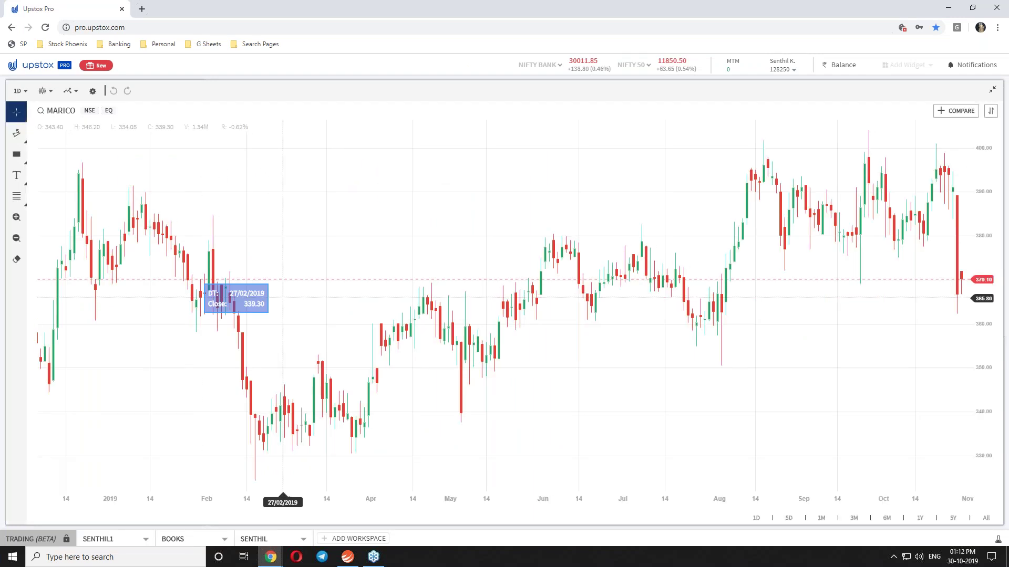
Examine the daily MARICO chart for triple top peaks between August and October, checking back with the screener report
{"action": "left_click_drag", "start_coordinate": [678, 213], "coordinate": [475, 224]}
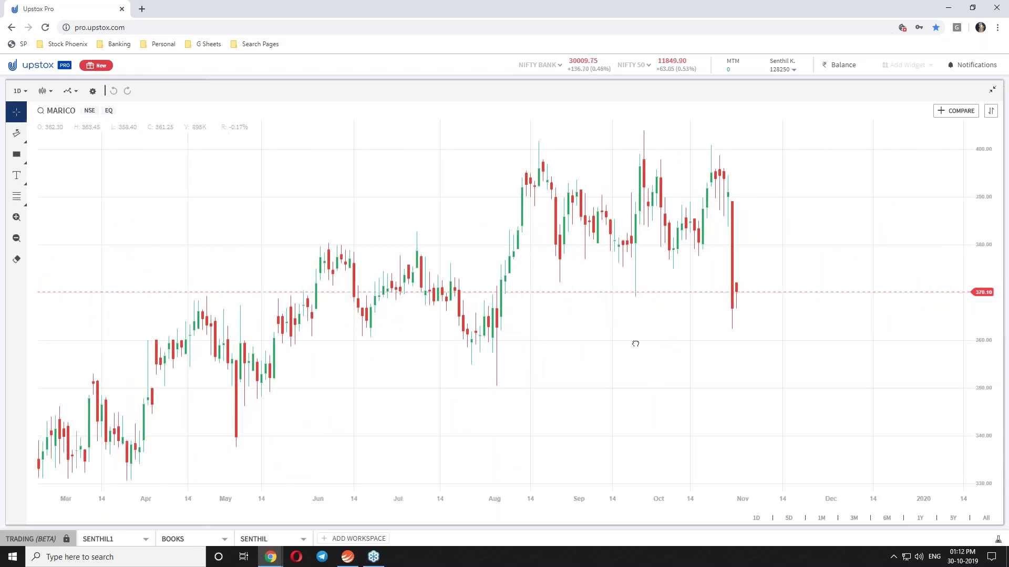
{"action": "left_click_drag", "start_coordinate": [636, 342], "coordinate": [847, 338]}
{"action": "left_click_drag", "start_coordinate": [735, 342], "coordinate": [821, 340]}
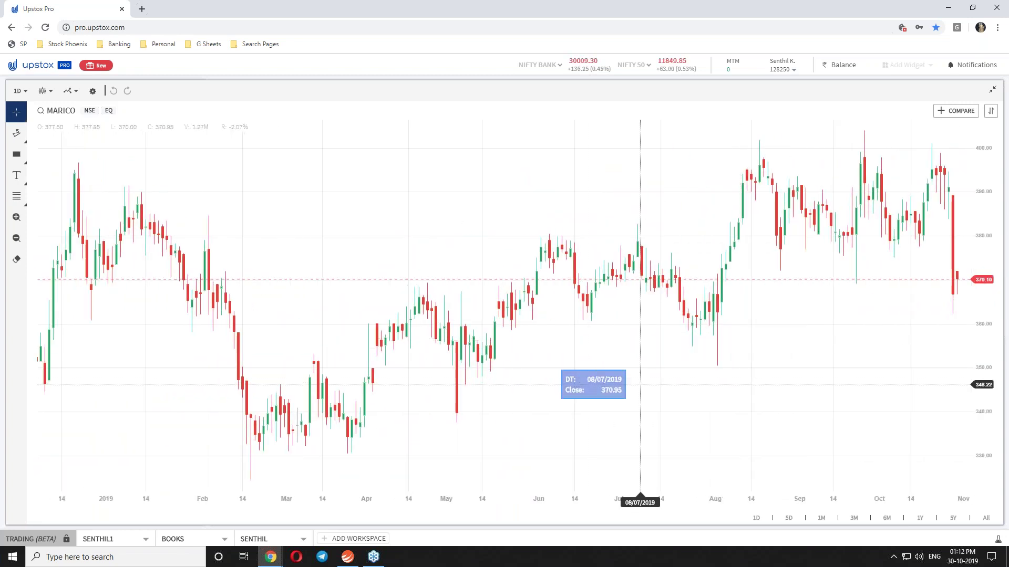
{"action": "left_click_drag", "start_coordinate": [644, 340], "coordinate": [535, 341]}
{"action": "key", "text": "alt+Tab"}
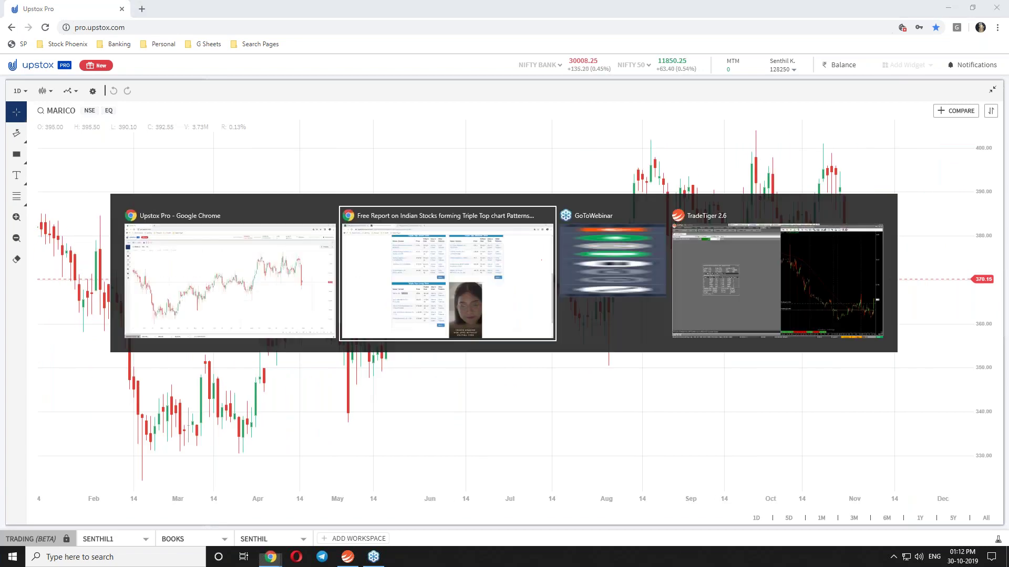
{"action": "left_click", "coordinate": [342, 292]}
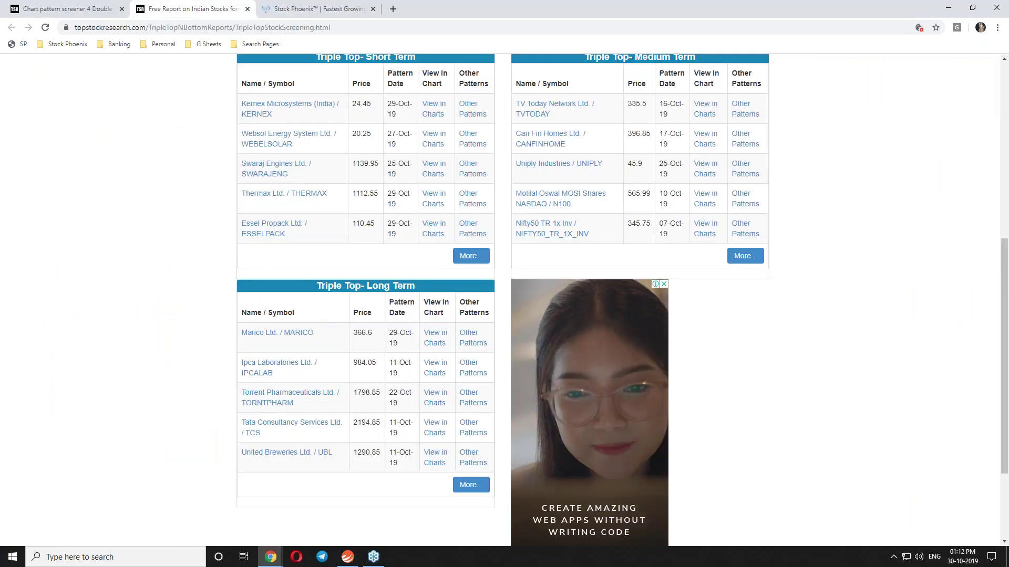
{"action": "key", "text": "alt+Tab"}
{"action": "left_click_drag", "start_coordinate": [967, 272], "coordinate": [859, 272]}
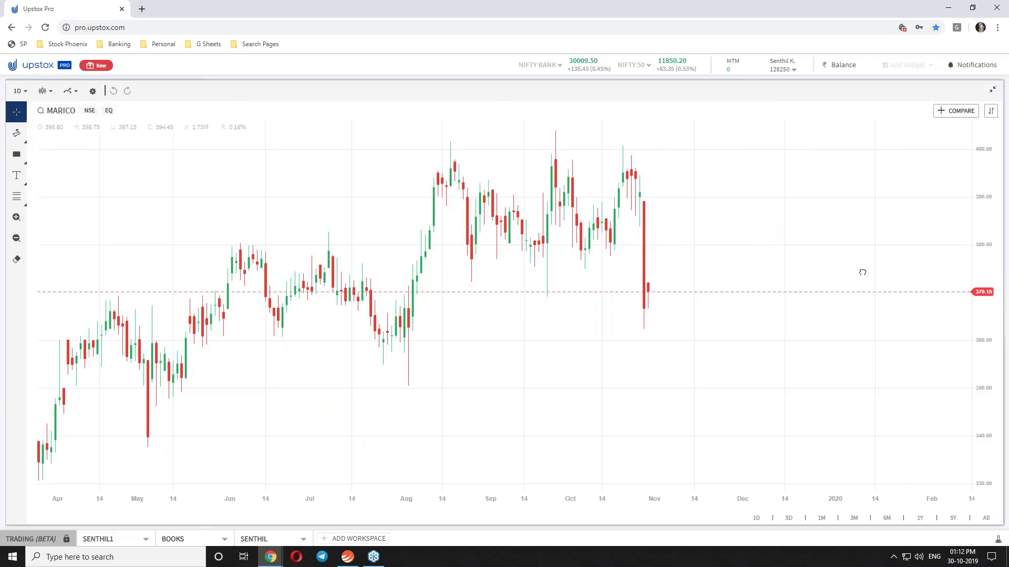
{"action": "scroll", "coordinate": [860, 269], "scroll_direction": "up", "scroll_amount": 5}
{"action": "scroll", "coordinate": [866, 269], "scroll_direction": "up", "scroll_amount": 5}
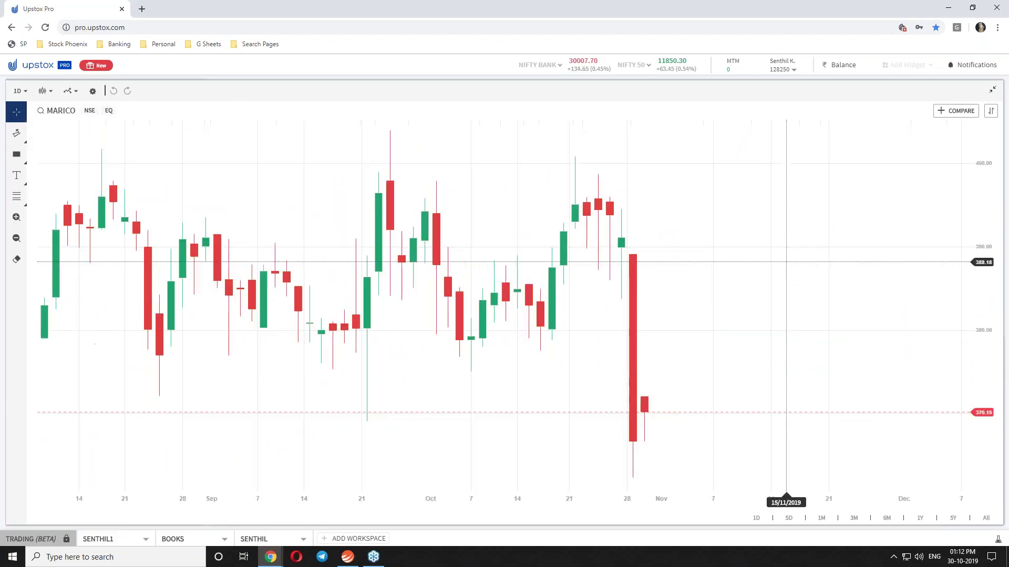
{"action": "scroll", "coordinate": [873, 270], "scroll_direction": "down", "scroll_amount": 3}
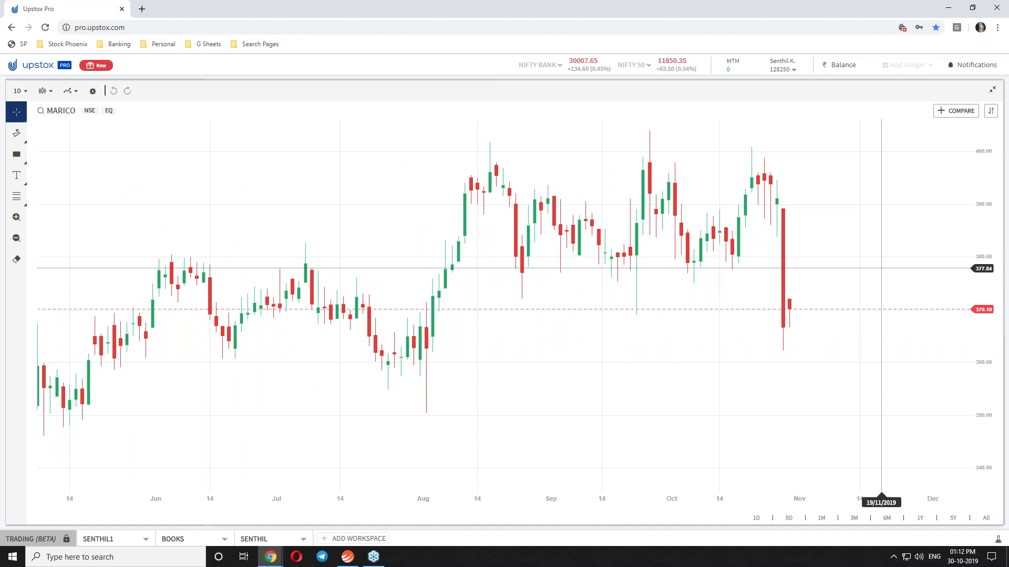
Circle the August, September and October peaks on the MARICO chart, mark each with an arrow, and clear the markings
{"action": "left_click", "coordinate": [991, 257]}
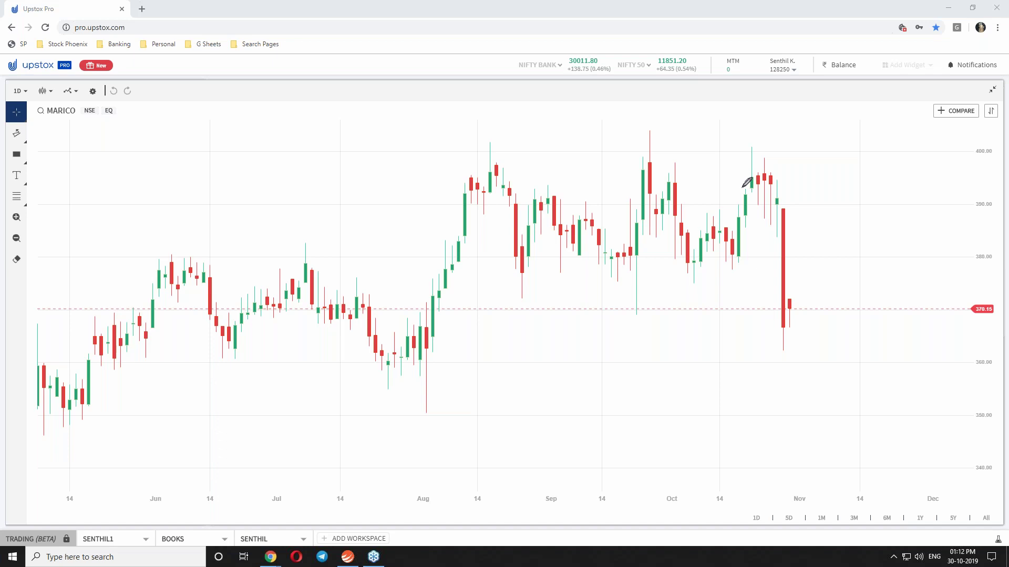
{"action": "mouse_move", "coordinate": [750, 180]}
{"action": "left_mouse_down"}
{"action": "mouse_move", "coordinate": [765, 177]}
{"action": "mouse_move", "coordinate": [751, 150]}
{"action": "mouse_move", "coordinate": [759, 177]}
{"action": "left_mouse_up"}
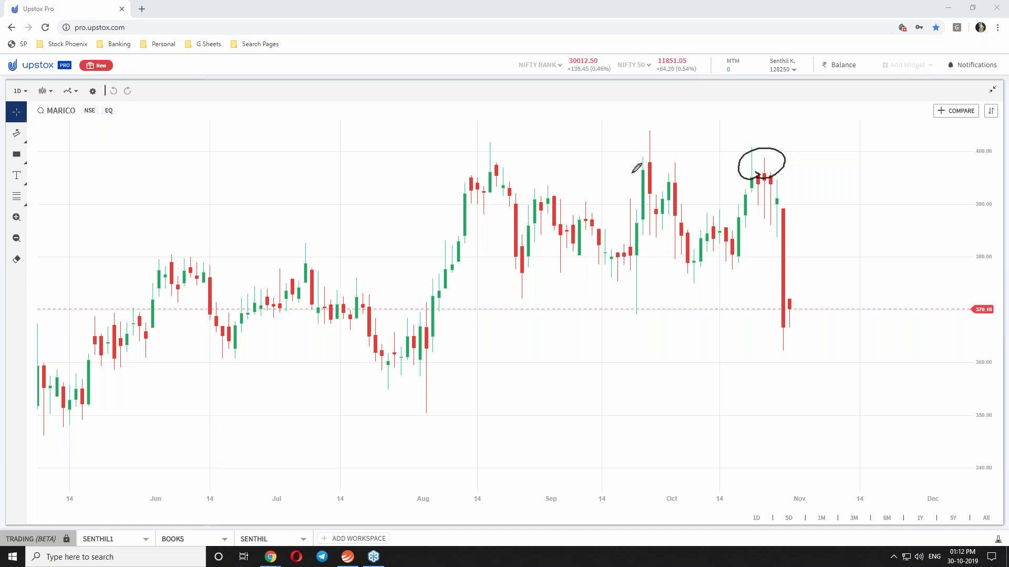
{"action": "left_click_drag", "start_coordinate": [690, 141], "coordinate": [654, 165]}
{"action": "mouse_move", "coordinate": [477, 173]}
{"action": "left_mouse_down"}
{"action": "mouse_move", "coordinate": [509, 169]}
{"action": "mouse_move", "coordinate": [491, 156]}
{"action": "mouse_move", "coordinate": [507, 173]}
{"action": "left_mouse_up"}
{"action": "left_click_drag", "start_coordinate": [497, 116], "coordinate": [503, 133]}
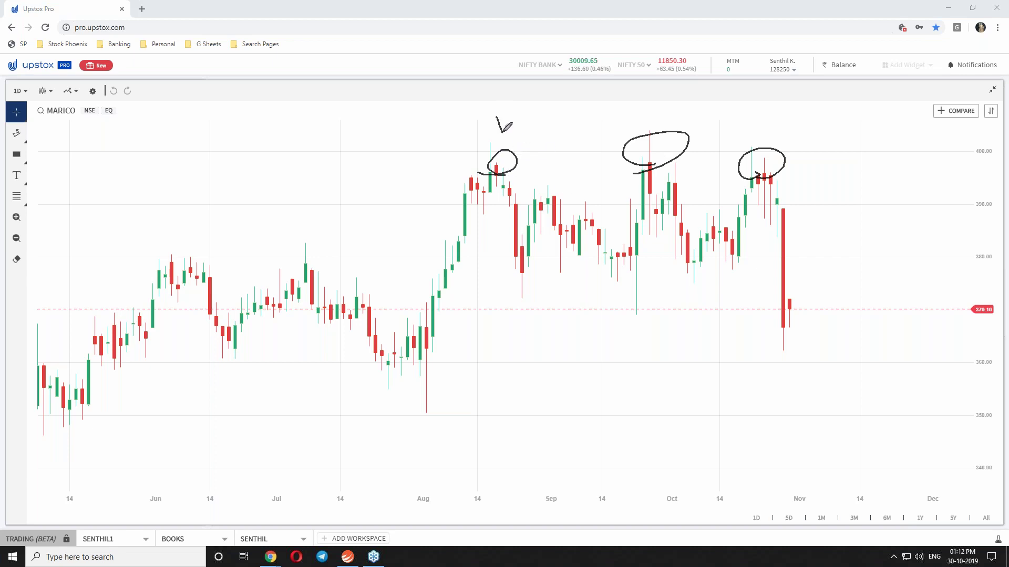
{"action": "left_click_drag", "start_coordinate": [636, 114], "coordinate": [658, 119]}
{"action": "left_click_drag", "start_coordinate": [753, 126], "coordinate": [755, 135]}
{"action": "left_click", "coordinate": [984, 316]}
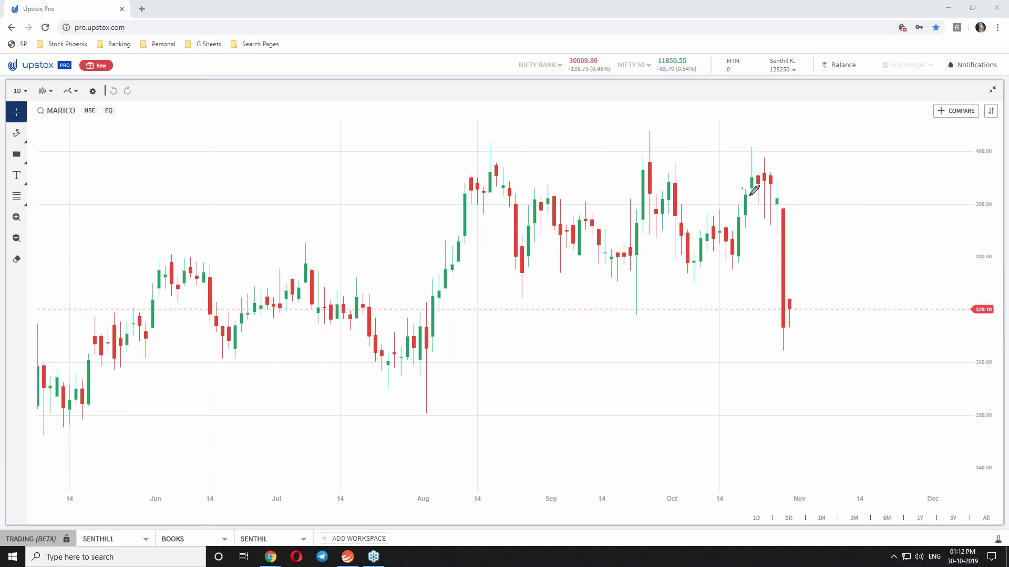
Mark the rise into the October peak with a crossed-out stroke and the turn with a downward arrow, and clear both
{"action": "mouse_move", "coordinate": [747, 187]}
{"action": "left_mouse_down"}
{"action": "mouse_move", "coordinate": [739, 206]}
{"action": "mouse_move", "coordinate": [755, 188]}
{"action": "mouse_move", "coordinate": [746, 190]}
{"action": "left_mouse_up"}
{"action": "mouse_move", "coordinate": [765, 141]}
{"action": "left_mouse_down"}
{"action": "mouse_move", "coordinate": [766, 152]}
{"action": "mouse_move", "coordinate": [781, 150]}
{"action": "left_mouse_up"}
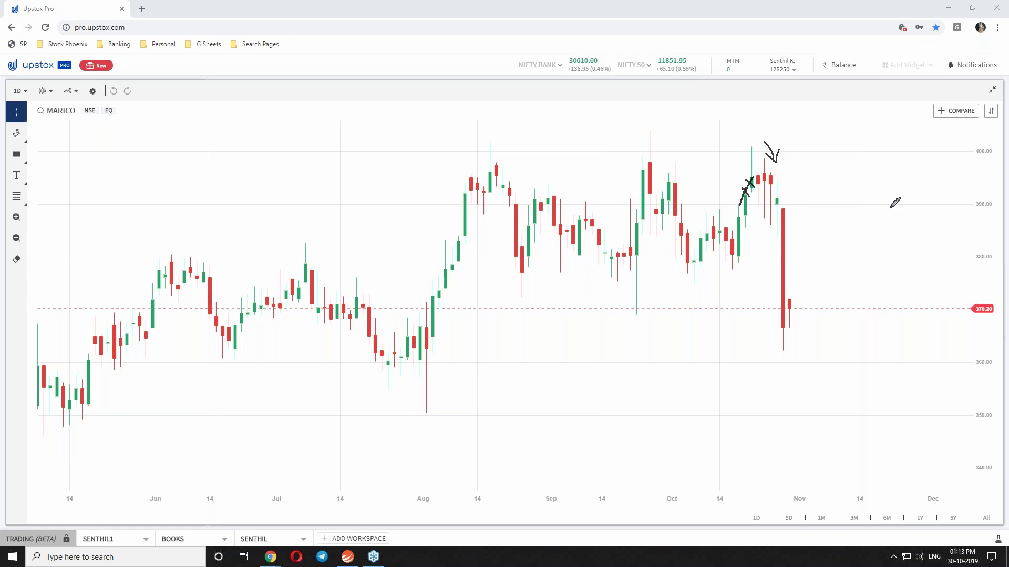
{"action": "left_click", "coordinate": [954, 319]}
Circle the candle body tops at the three MARICO peaks with small rings, and clear them
{"action": "mouse_move", "coordinate": [502, 160]}
{"action": "left_mouse_down"}
{"action": "mouse_move", "coordinate": [488, 160]}
{"action": "mouse_move", "coordinate": [496, 166]}
{"action": "left_mouse_up"}
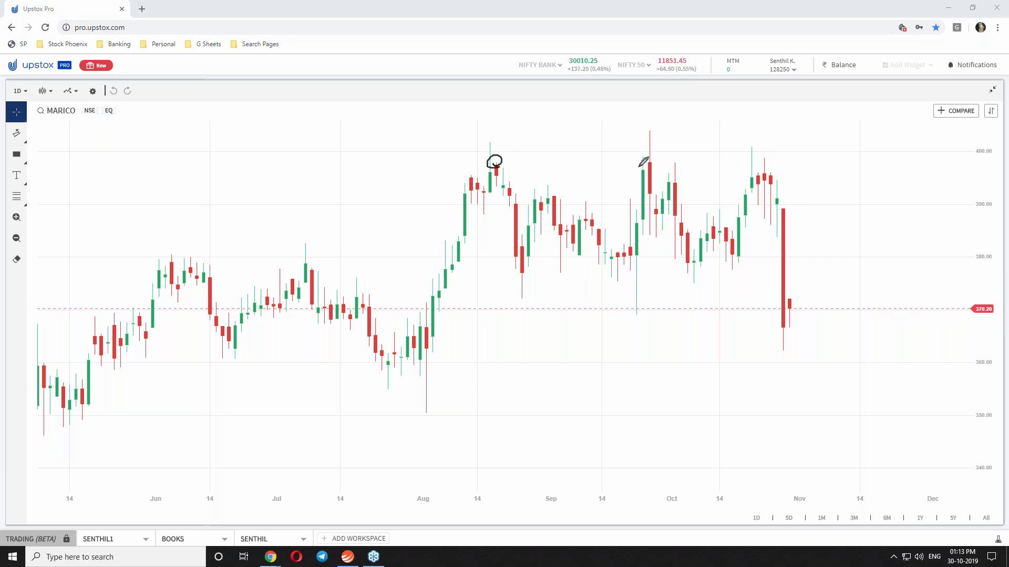
{"action": "left_click_drag", "start_coordinate": [649, 156], "coordinate": [642, 166]}
{"action": "mouse_move", "coordinate": [753, 168]}
{"action": "left_mouse_down"}
{"action": "mouse_move", "coordinate": [742, 167]}
{"action": "mouse_move", "coordinate": [755, 169]}
{"action": "left_mouse_up"}
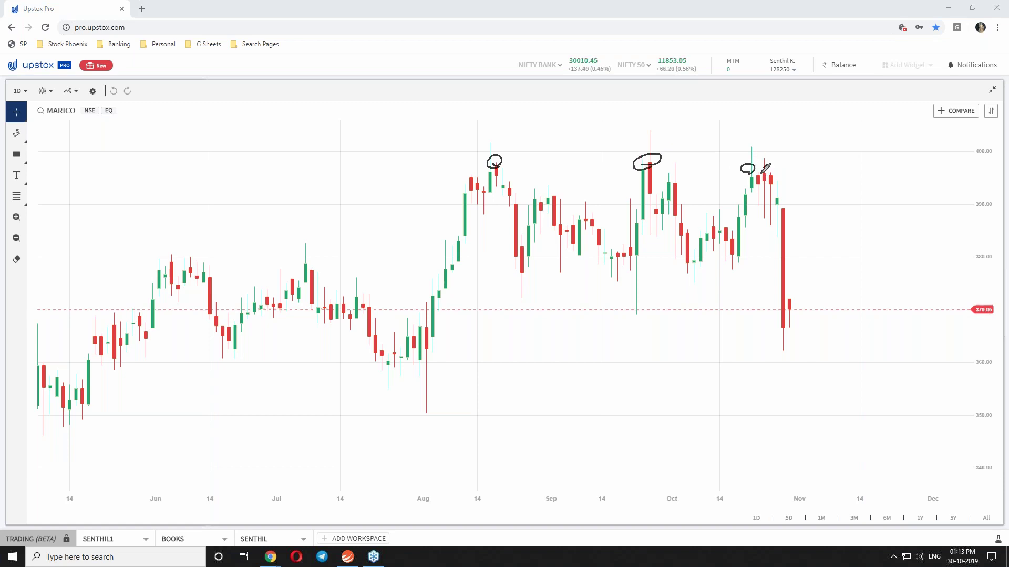
{"action": "left_click_drag", "start_coordinate": [755, 164], "coordinate": [758, 168]}
{"action": "left_click", "coordinate": [973, 318]}
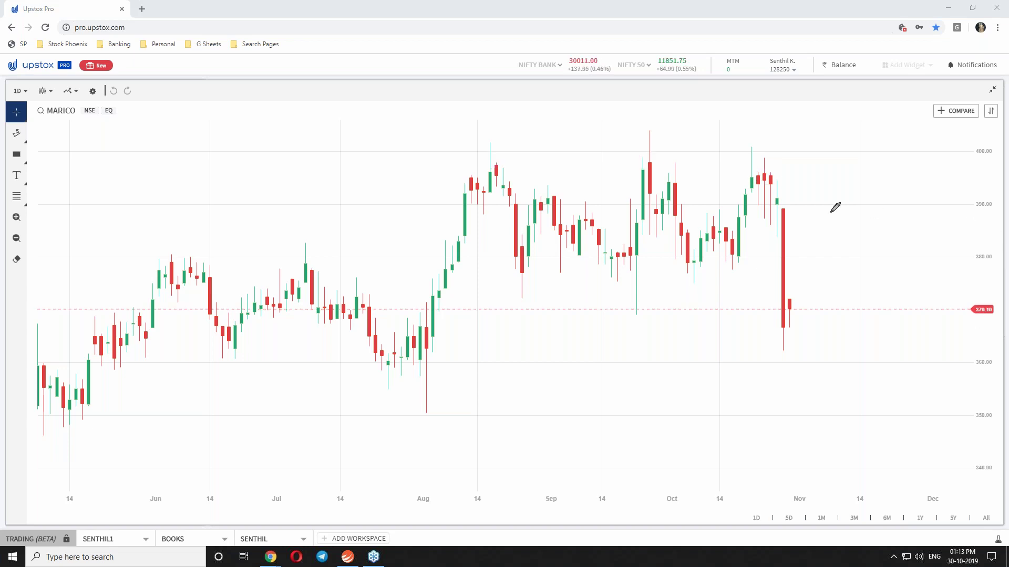
Sketch an entry line labelled E below the October top, a stop-loss line labelled SL above it, and a target mark, and clear them
{"action": "scroll", "coordinate": [834, 207], "scroll_direction": "up", "scroll_amount": 5}
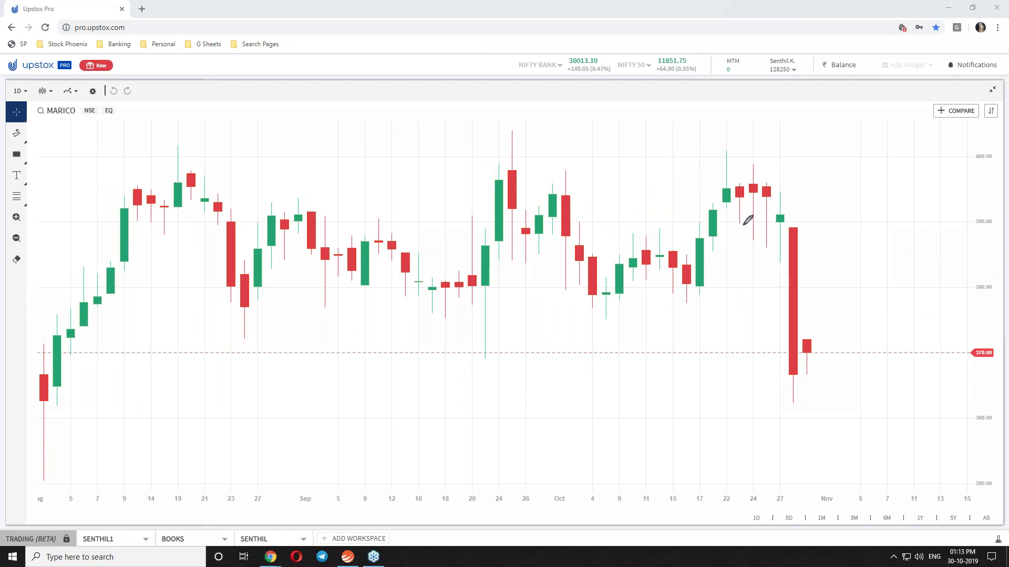
{"action": "left_click_drag", "start_coordinate": [742, 225], "coordinate": [788, 225]}
{"action": "mouse_move", "coordinate": [724, 145]}
{"action": "left_mouse_down"}
{"action": "mouse_move", "coordinate": [752, 145]}
{"action": "mouse_move", "coordinate": [730, 135]}
{"action": "mouse_move", "coordinate": [759, 131]}
{"action": "left_mouse_up"}
{"action": "left_click_drag", "start_coordinate": [745, 227], "coordinate": [744, 233]}
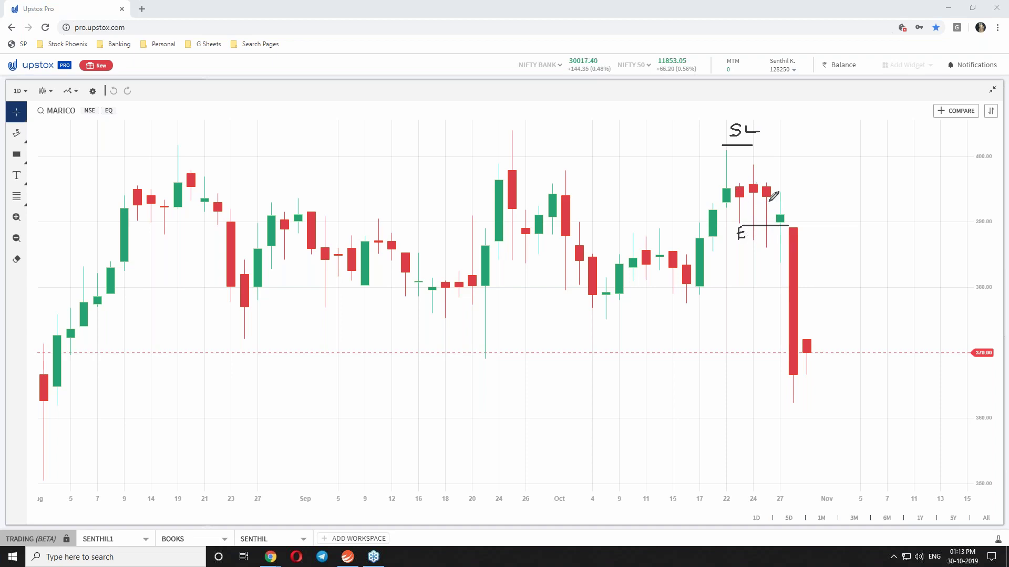
{"action": "key", "text": "Escape"}
{"action": "left_click_drag", "start_coordinate": [788, 374], "coordinate": [802, 375]}
{"action": "left_click", "coordinate": [959, 323]}
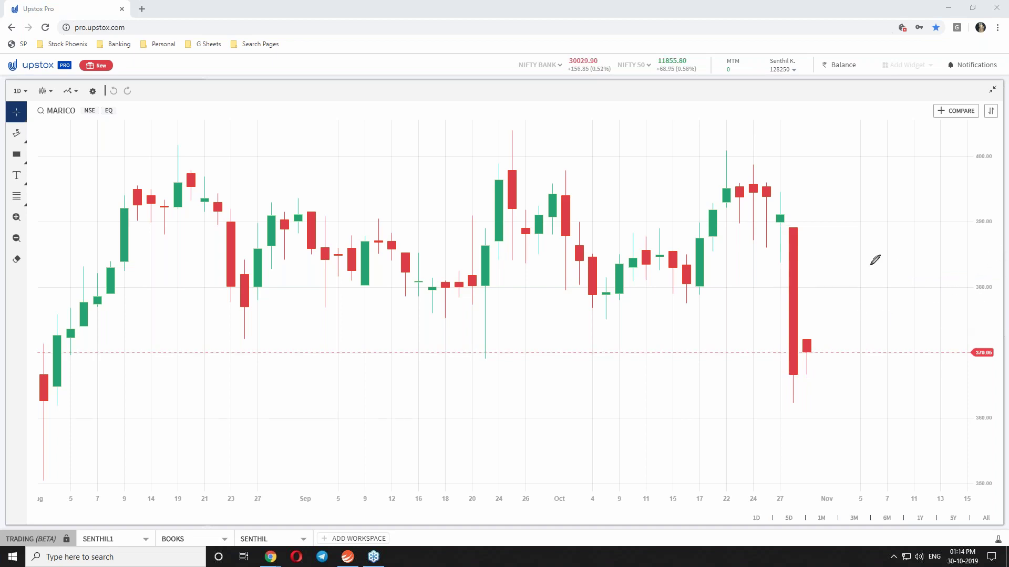
Switch to TradeTiger, remove the existing scrip from the market watch, and open the Add Scrip dialog
{"action": "key", "text": "alt+Tab"}
{"action": "key", "text": "alt+Tab"}
{"action": "key", "text": "alt+Tab"}
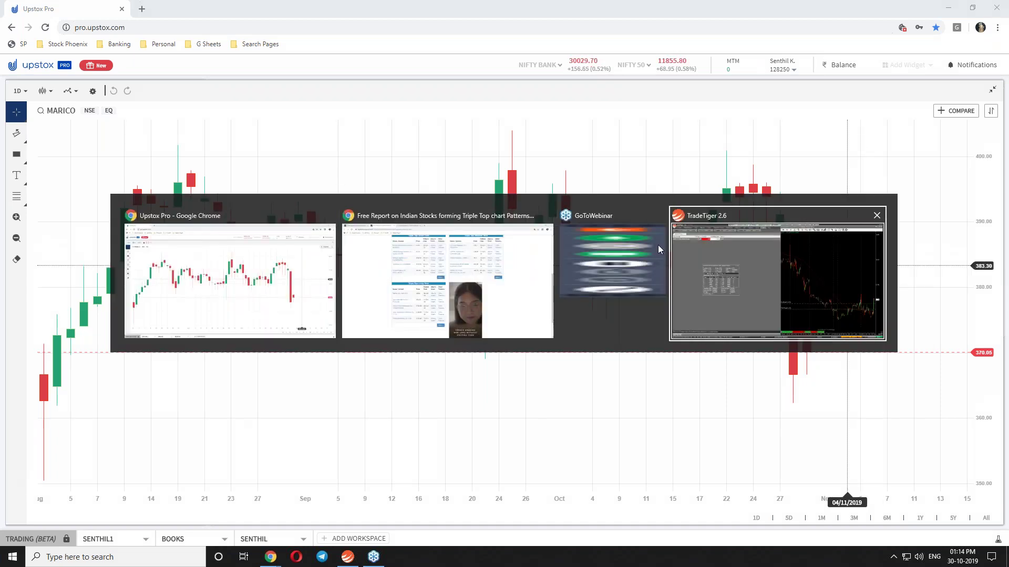
{"action": "key", "text": "Delete"}
{"action": "key", "text": "Insert"}
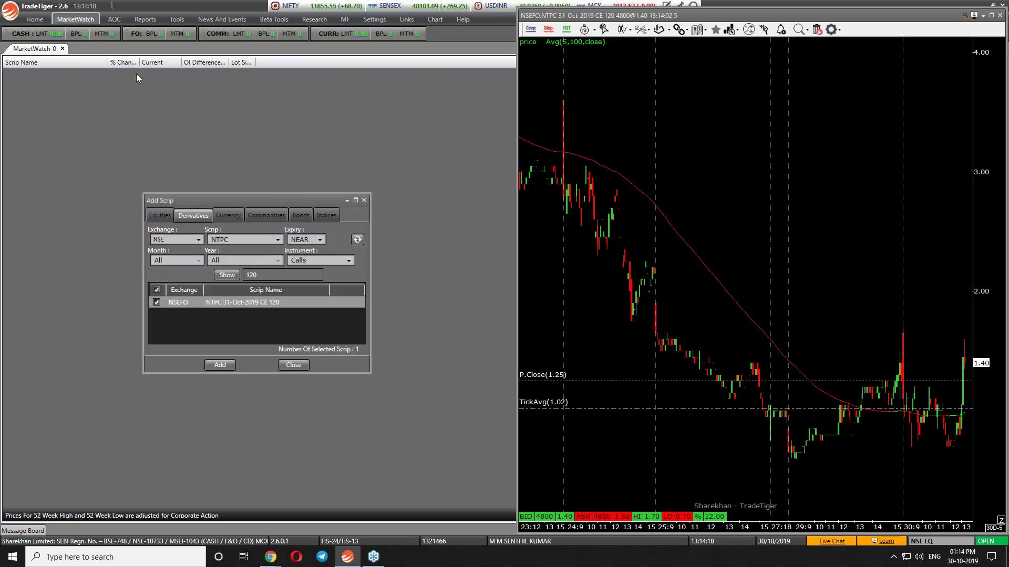
Find MARICO among the NSE equities and add it to the market watch
{"action": "type", "text": "MARICO"}
{"action": "key", "text": "Tab"}
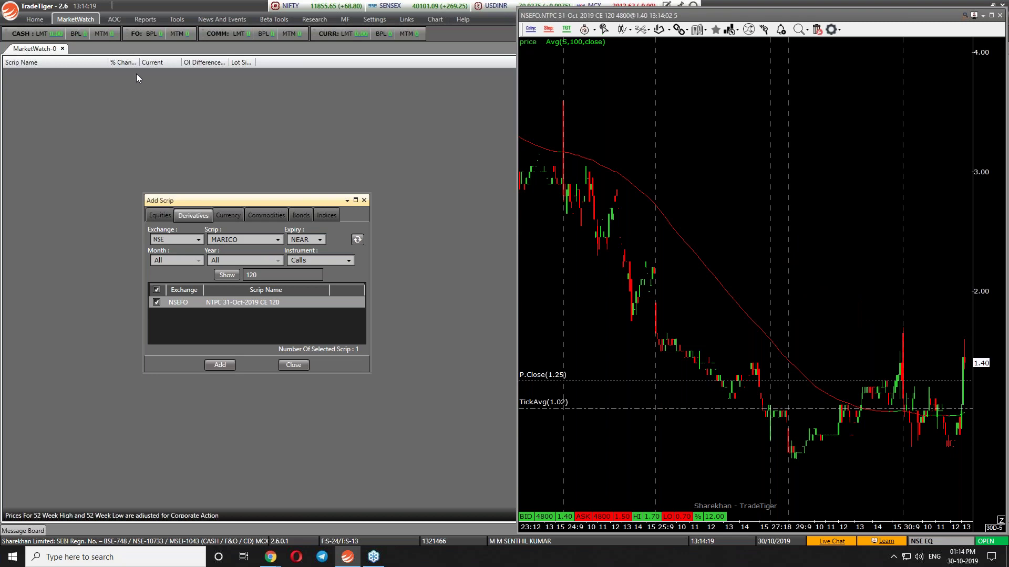
{"action": "left_click", "coordinate": [167, 216]}
{"action": "type", "text": "MARICO"}
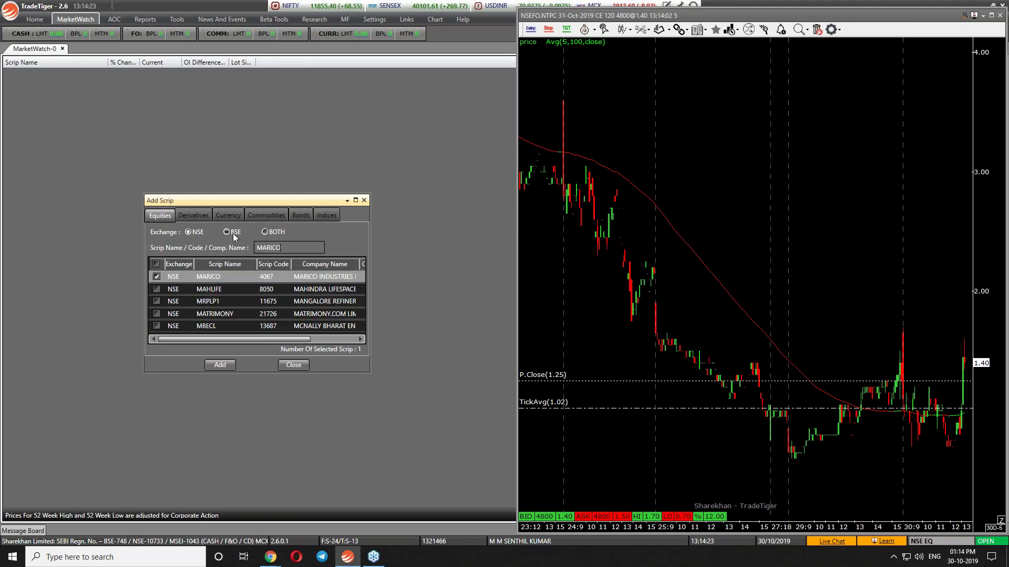
{"action": "key", "text": "Return"}
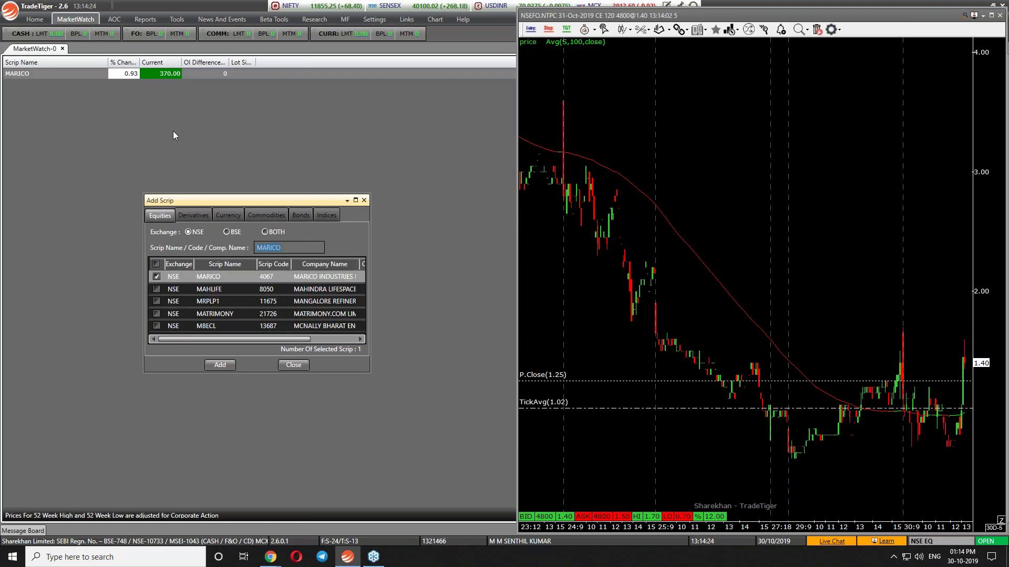
Leave the Add Scrip dialog, load the MARICO chart beside the market watch, and widen the chart window to show more history
{"action": "key", "text": "Escape"}
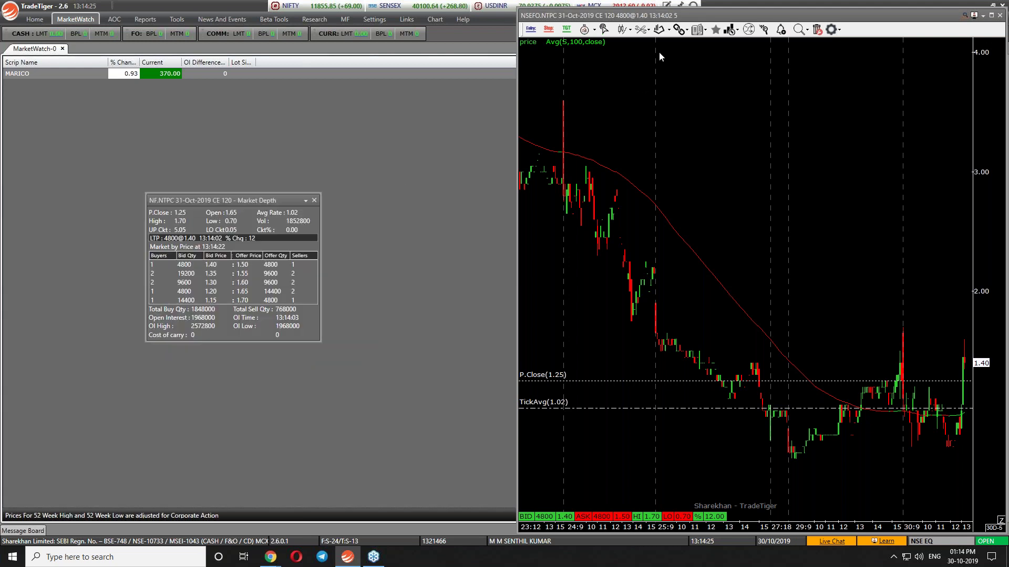
{"action": "left_click", "coordinate": [54, 74]}
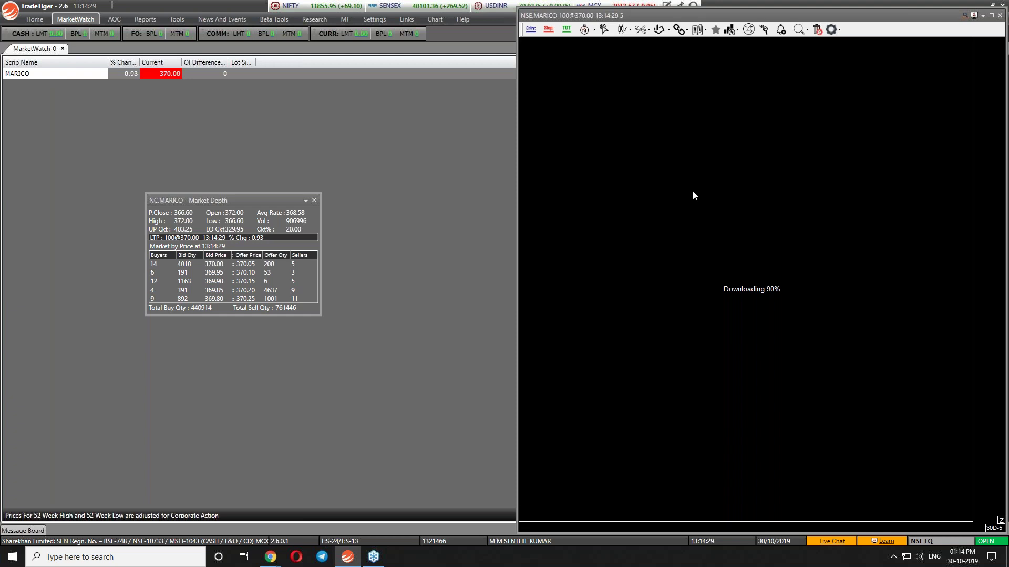
{"action": "scroll", "coordinate": [692, 196], "scroll_direction": "down", "scroll_amount": 1}
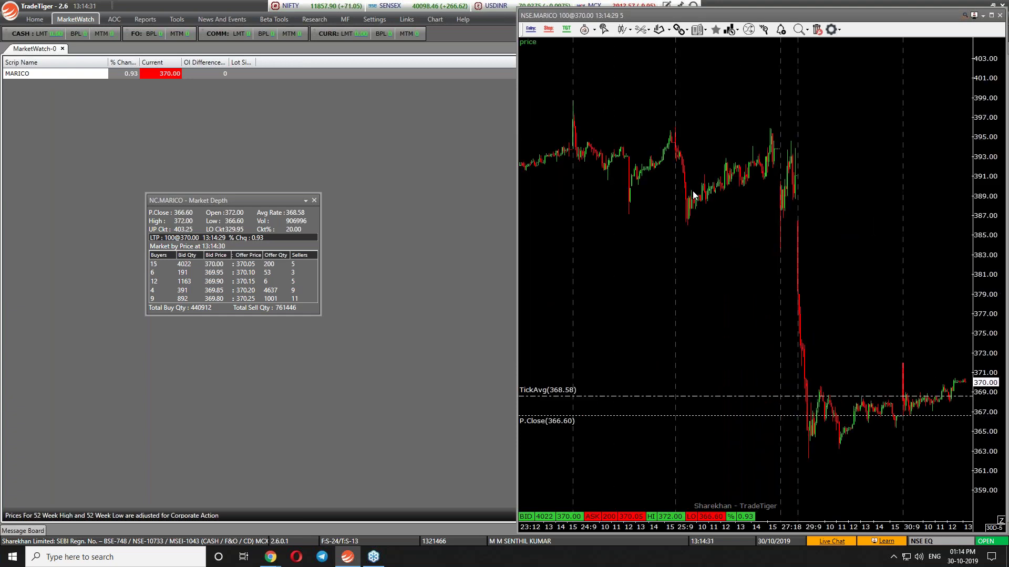
{"action": "scroll", "coordinate": [692, 195], "scroll_direction": "down", "scroll_amount": 3}
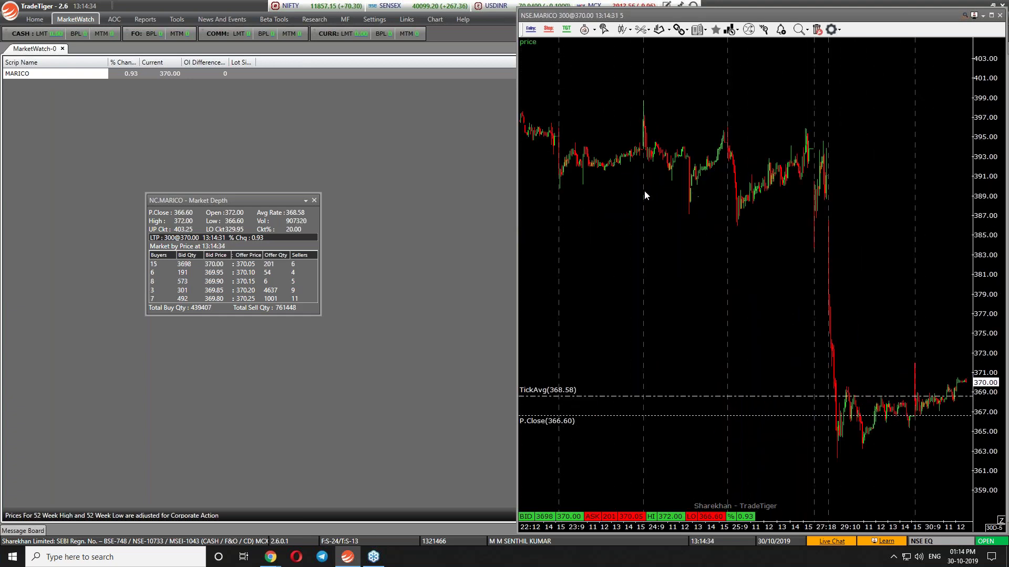
{"action": "left_click_drag", "start_coordinate": [519, 209], "coordinate": [421, 209]}
{"action": "scroll", "coordinate": [669, 195], "scroll_direction": "down", "scroll_amount": 3}
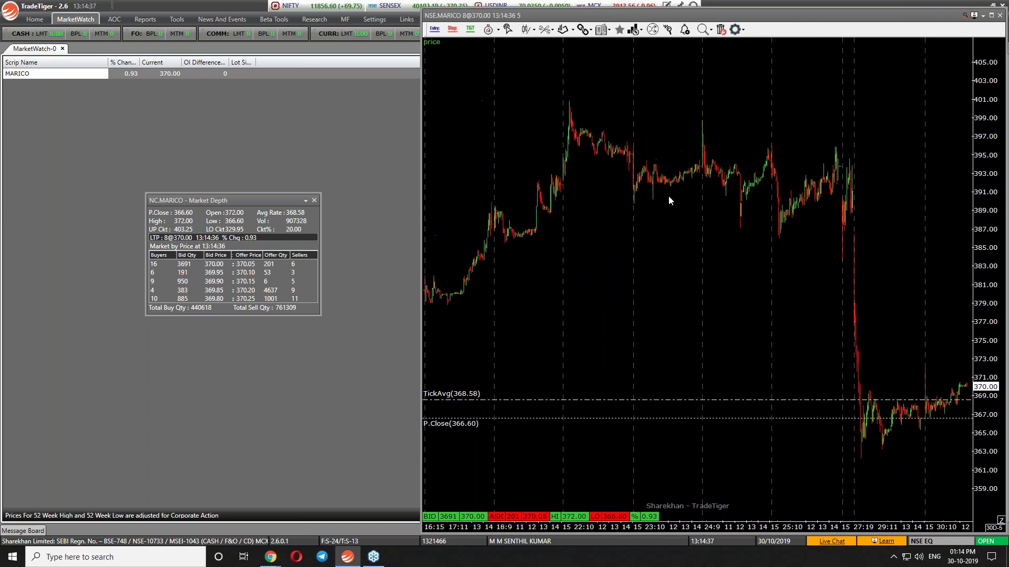
{"action": "left_click", "coordinate": [160, 75]}
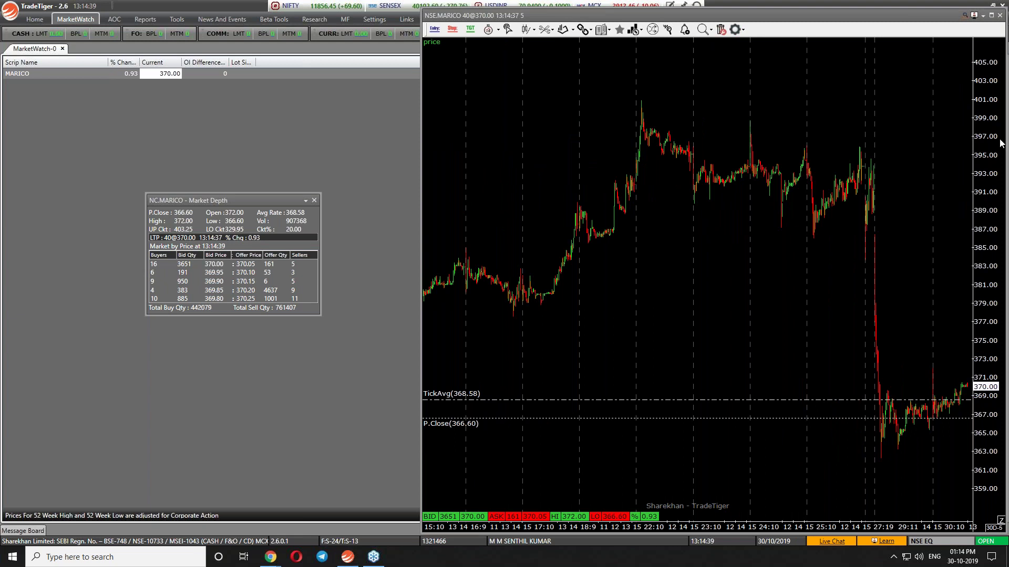
Add the near-expiry MARICO 31-Oct-2019 futures contract from the NSE derivatives to the market watch
{"action": "double_click", "coordinate": [172, 75]}
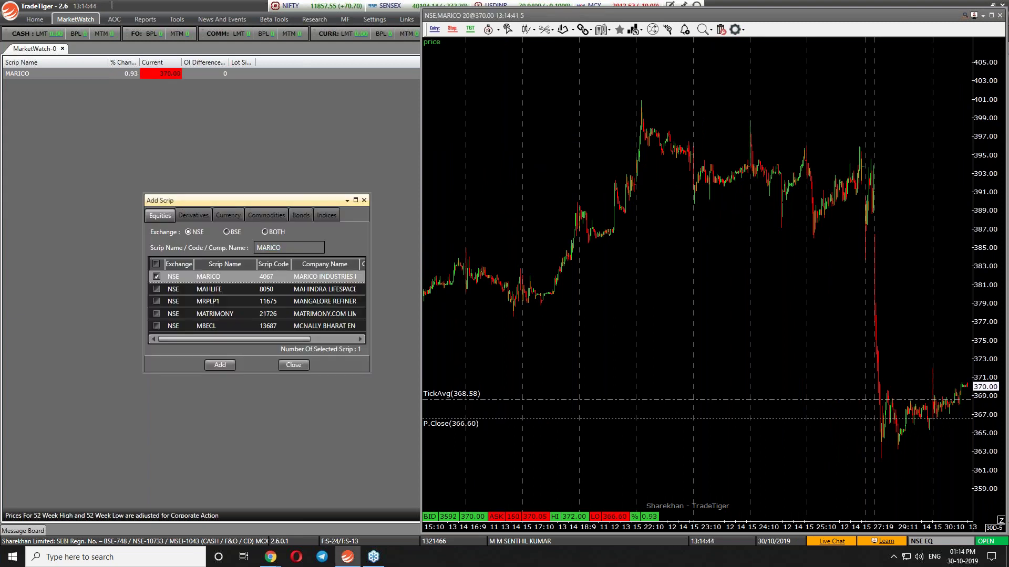
{"action": "left_click", "coordinate": [193, 215]}
{"action": "left_click", "coordinate": [253, 239]}
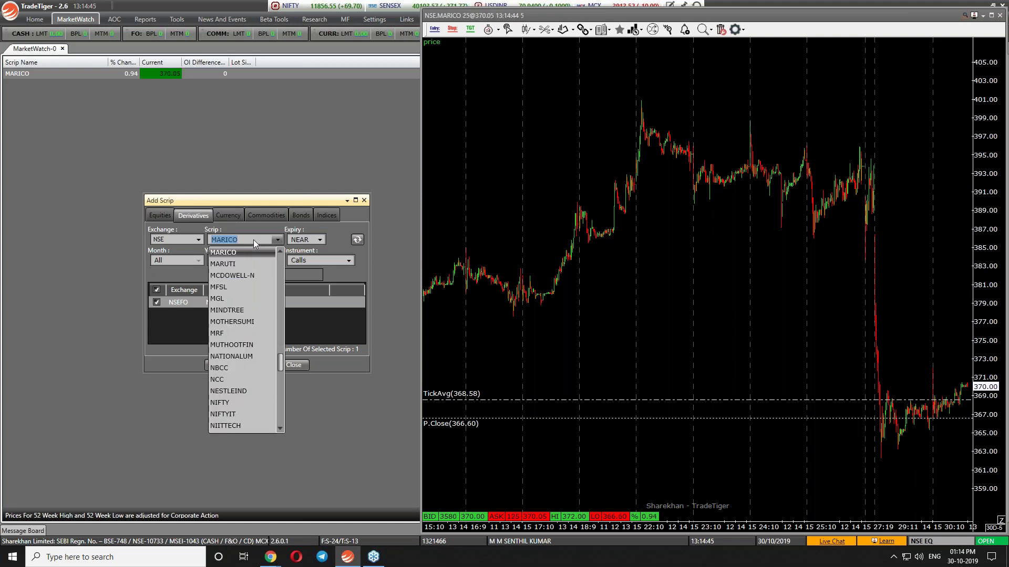
{"action": "key", "text": "Tab"}
{"action": "key", "text": "Tab"}
{"action": "key", "text": "Tab"}
{"action": "key", "text": "Down"}
{"action": "key", "text": "Tab"}
{"action": "key", "text": "shift+Tab"}
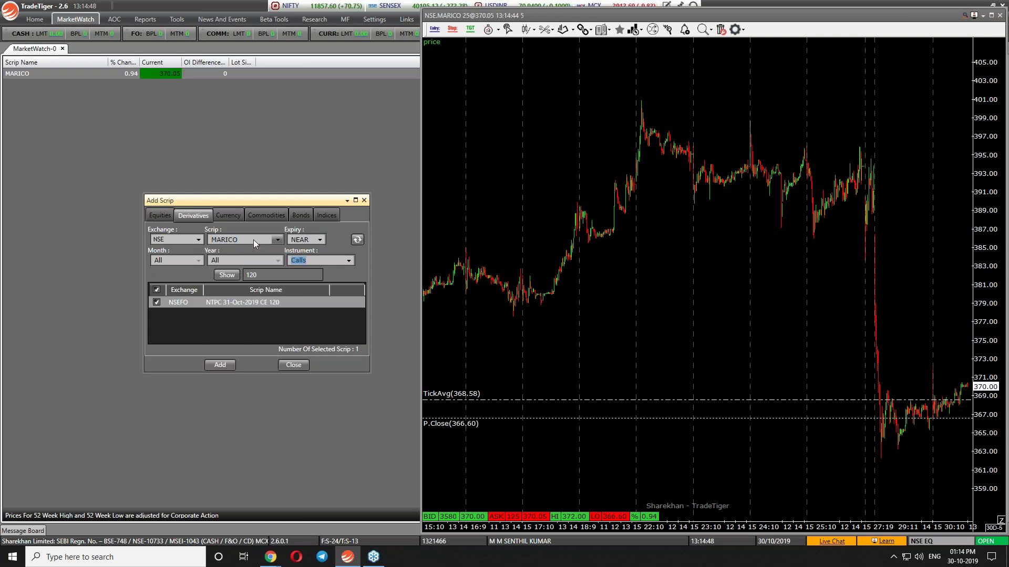
{"action": "key", "text": "Up"}
{"action": "key", "text": "Up"}
{"action": "key", "text": "Tab"}
{"action": "key", "text": "Return"}
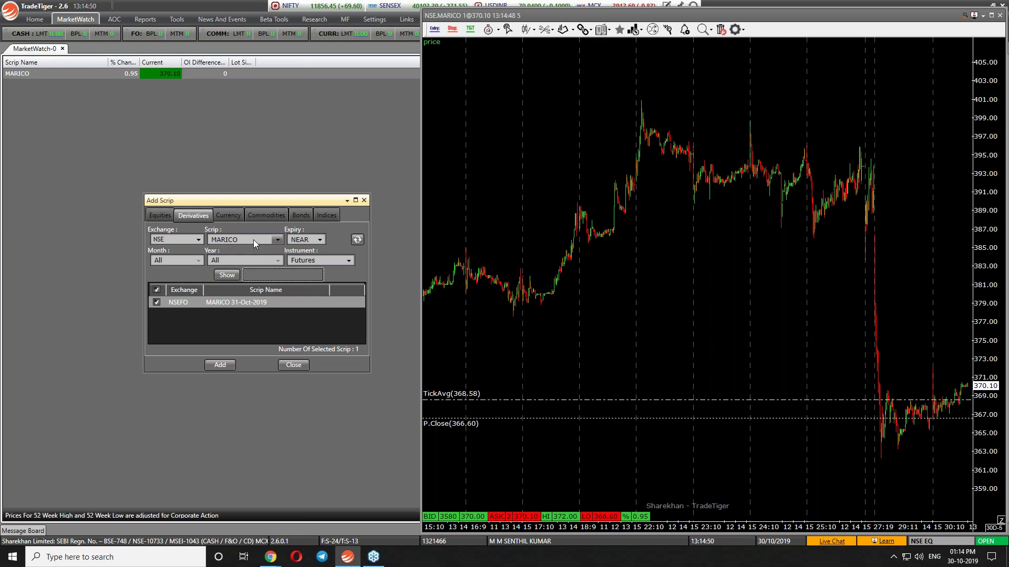
{"action": "key", "text": "Return"}
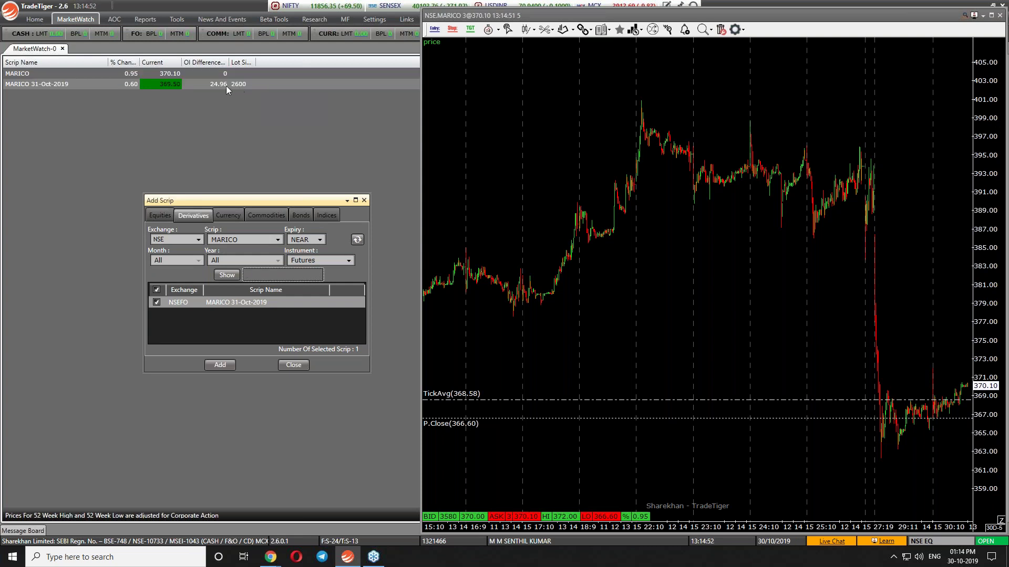
List the near-expiry MARICO put options in the Add Scrip dialog
{"action": "left_click", "coordinate": [297, 261]}
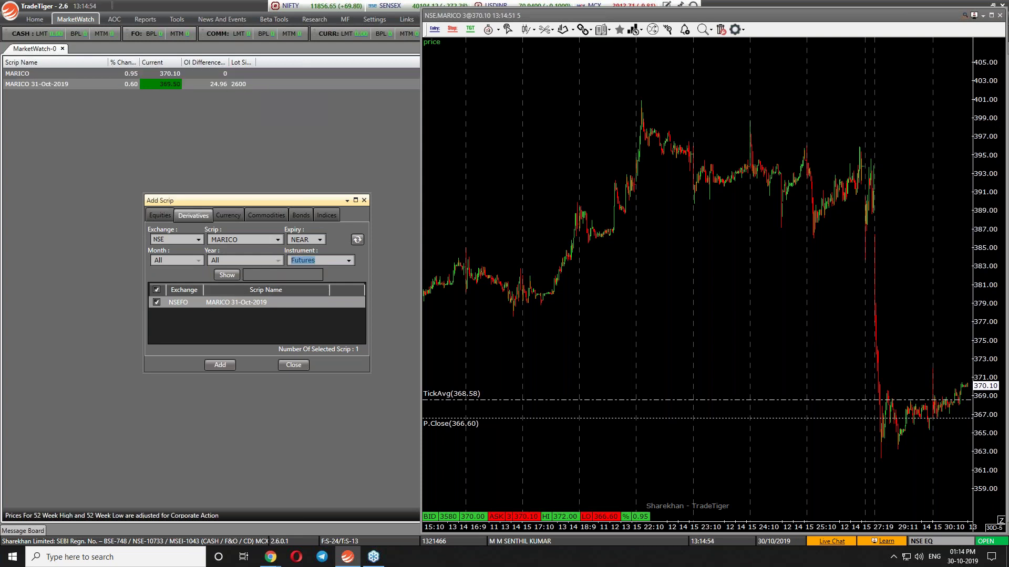
{"action": "key", "text": "Down"}
{"action": "key", "text": "Down"}
{"action": "key", "text": "Tab"}
{"action": "key", "text": "Return"}
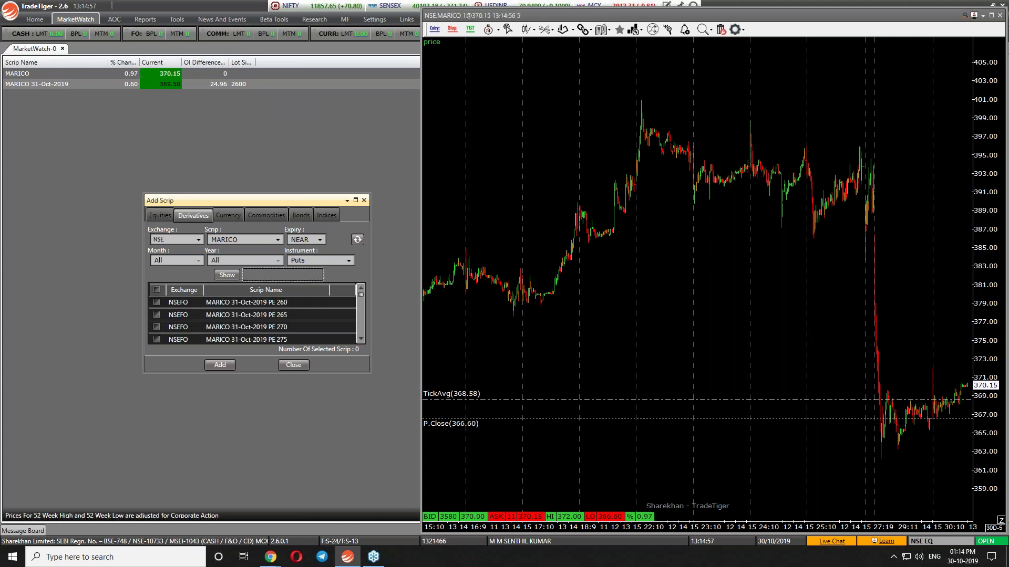
Switch to Upstox Pro to check price levels on the daily MARICO chart, and return to TradeTiger
{"action": "key", "text": "alt+Tab"}
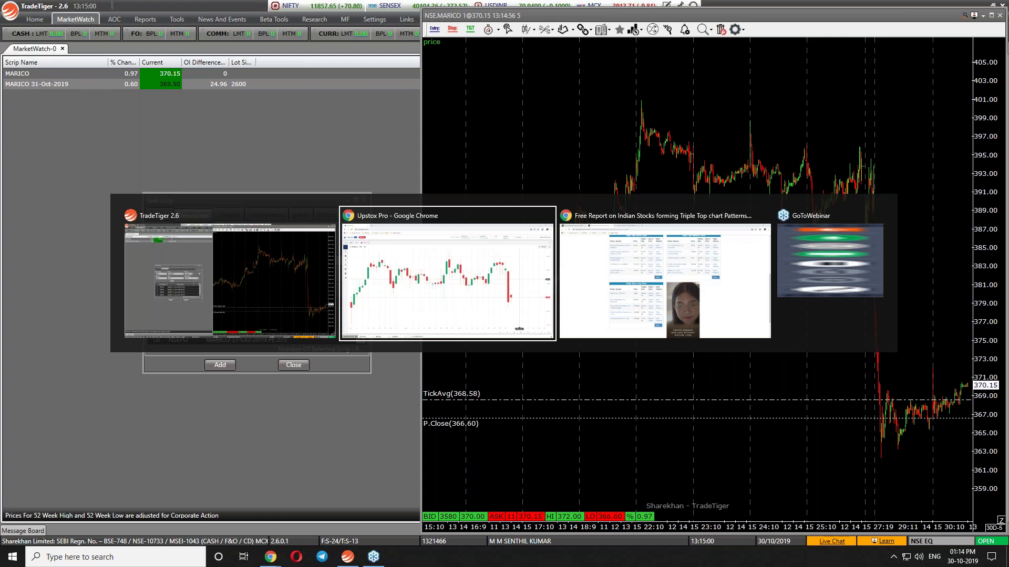
{"action": "key", "text": "alt+Tab"}
{"action": "key", "text": "alt+Tab"}
{"action": "key", "text": "alt+Tab"}
{"action": "key", "text": "alt+Tab"}
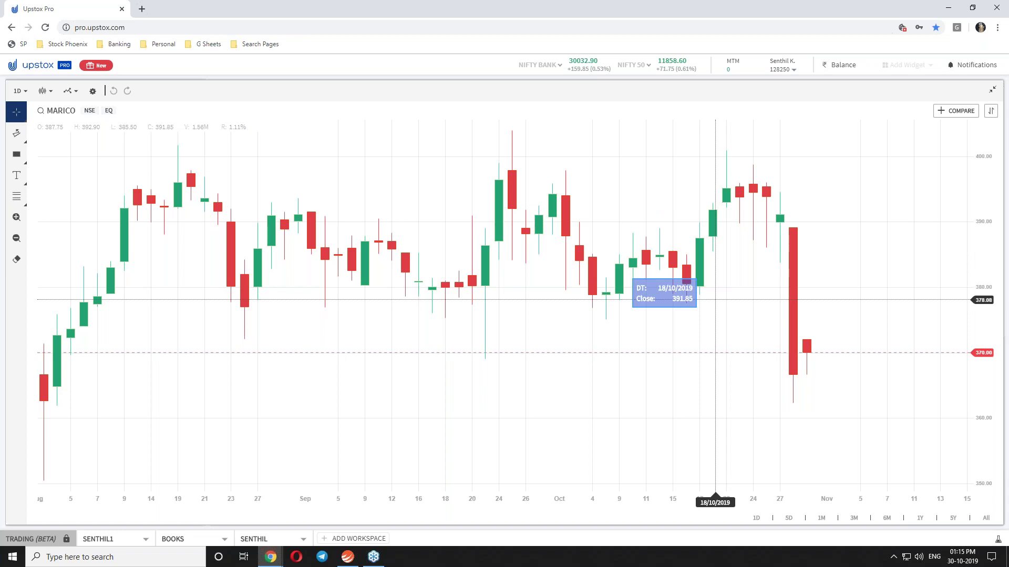
{"action": "key", "text": "alt+Tab"}
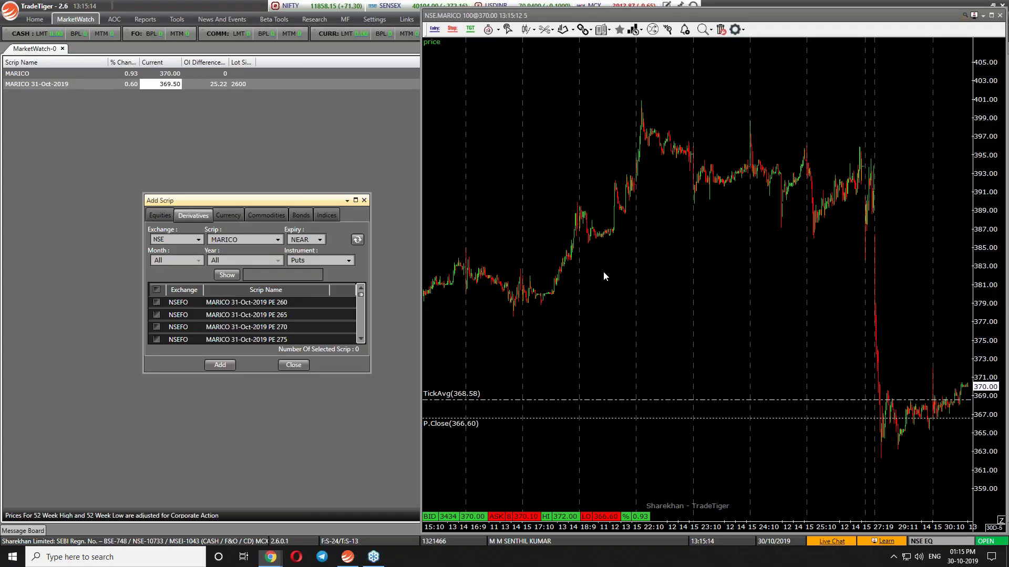
Filter the puts by strike 380, add MARICO 31-Oct-2019 PE 380 to the market watch, and close the dialog
{"action": "type", "text": "380"}
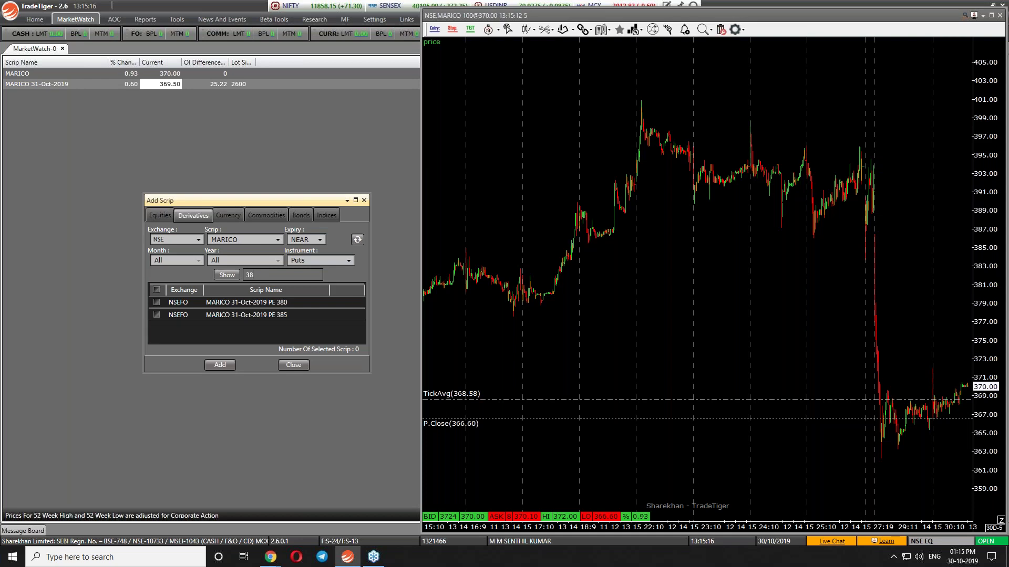
{"action": "key", "text": "Return"}
{"action": "key", "text": "Escape"}
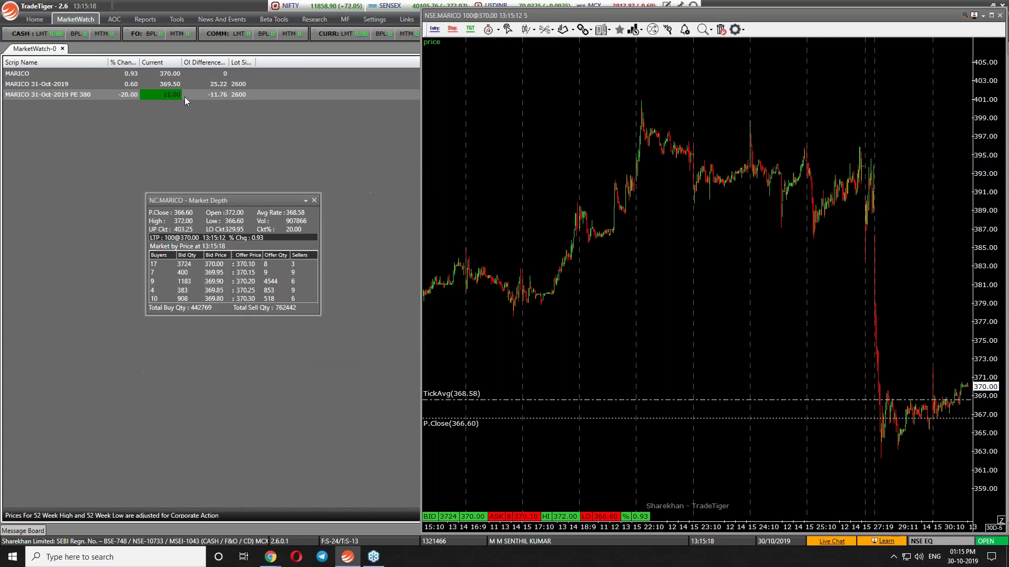
Examine the MARICO PE 380 option's chart against the stock chart in Upstox Pro, and remove that put from the market watch
{"action": "left_click", "coordinate": [184, 97]}
{"action": "key", "text": "alt+Tab"}
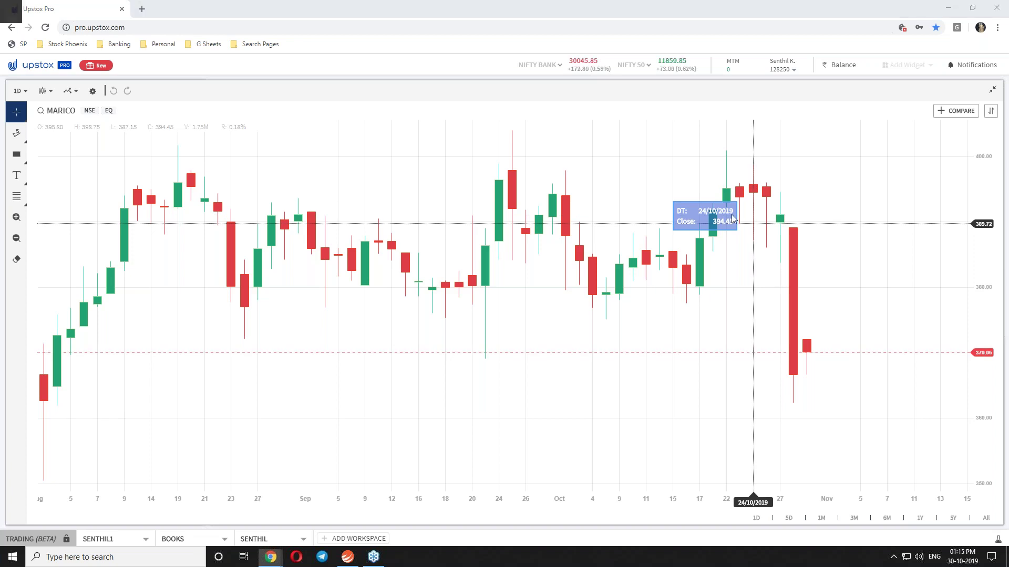
{"action": "key", "text": "alt+Tab"}
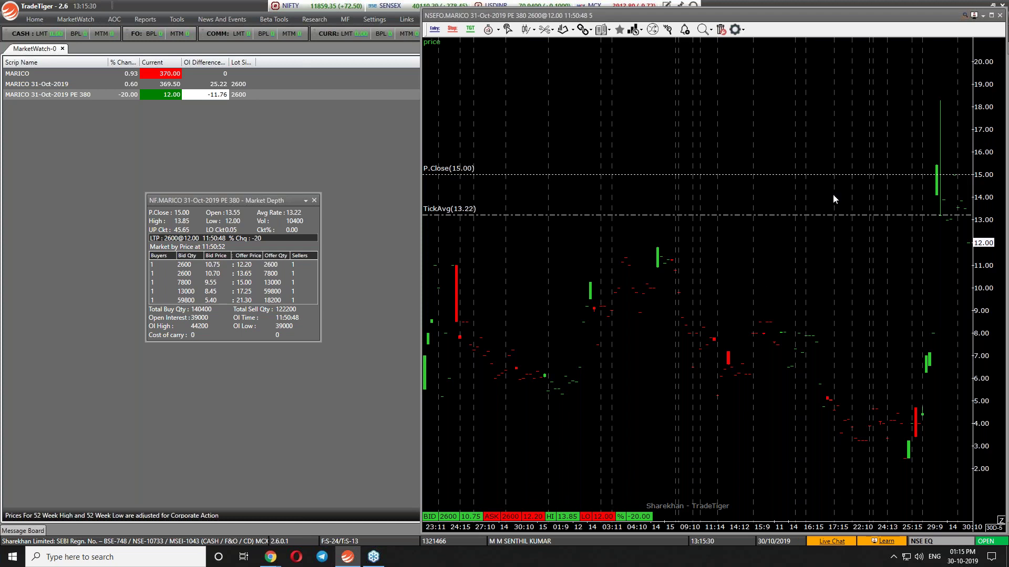
{"action": "scroll", "coordinate": [754, 199], "scroll_direction": "up", "scroll_amount": 1}
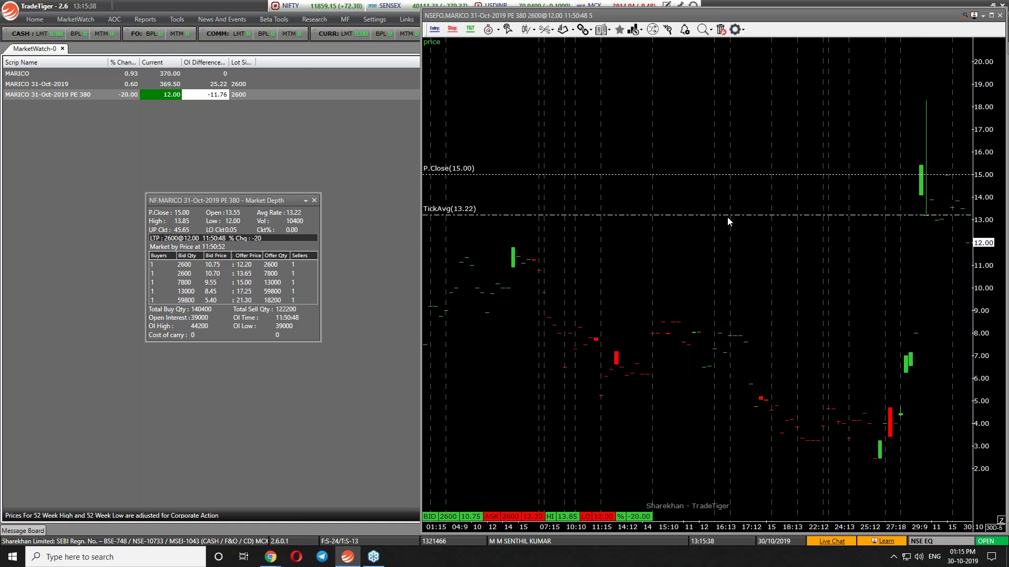
{"action": "left_click", "coordinate": [161, 96]}
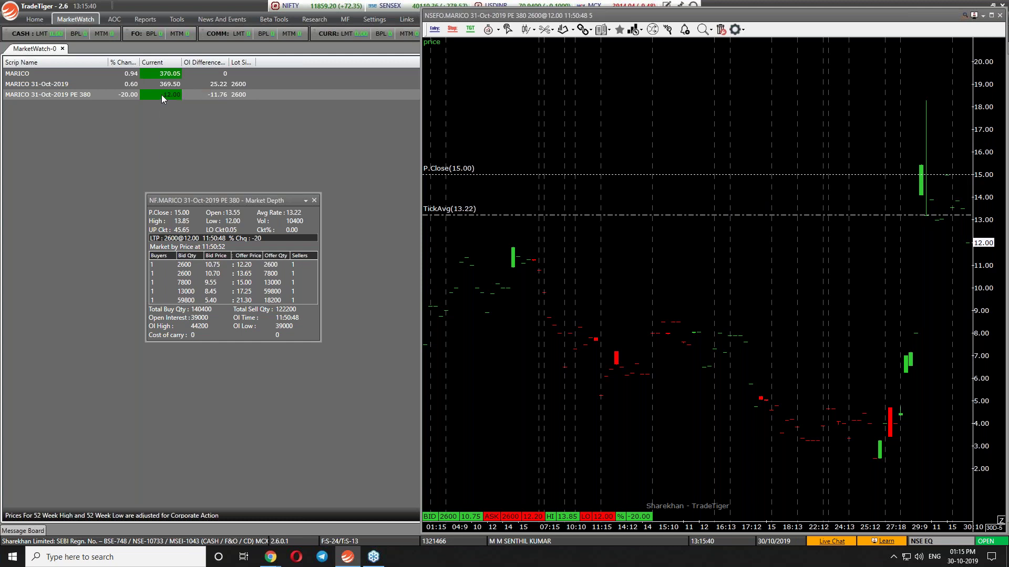
{"action": "key", "text": "Delete"}
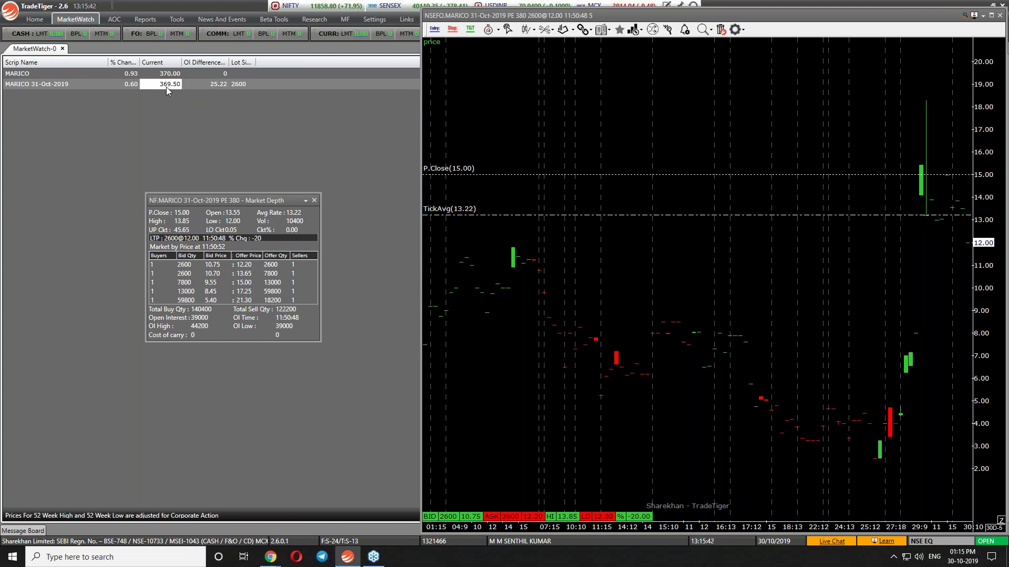
Load the MARICO 31-Oct-2019 futures chart, and switch to Upstox Pro to examine the stock's longer price history
{"action": "left_click", "coordinate": [166, 86]}
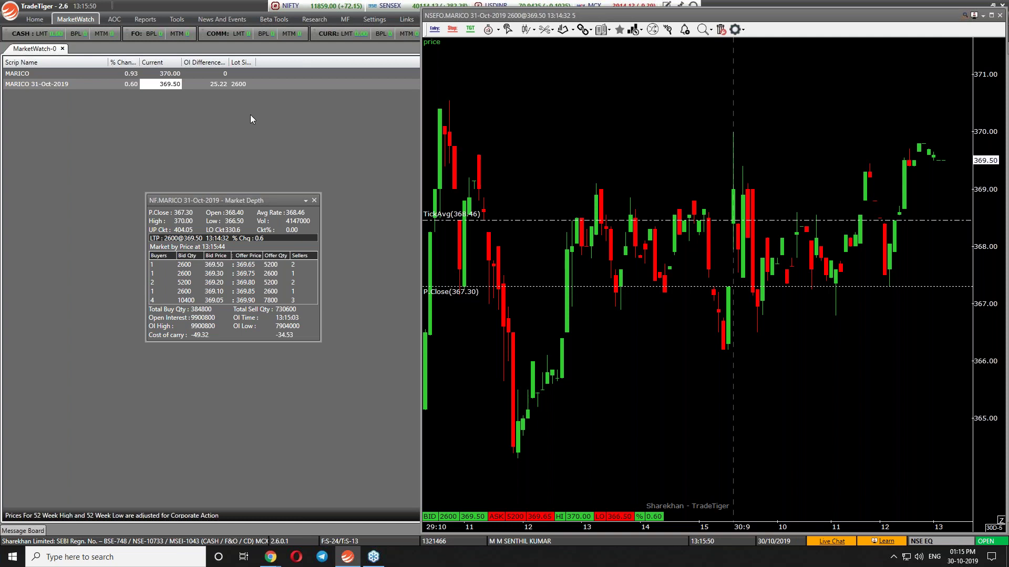
{"action": "key", "text": "alt+Tab"}
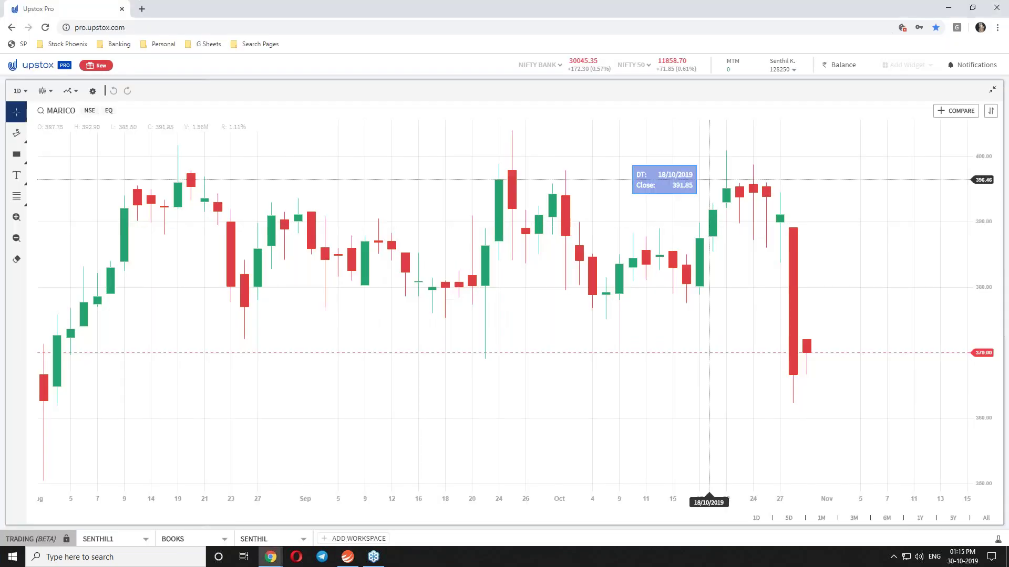
{"action": "left_click_drag", "start_coordinate": [792, 192], "coordinate": [734, 194]}
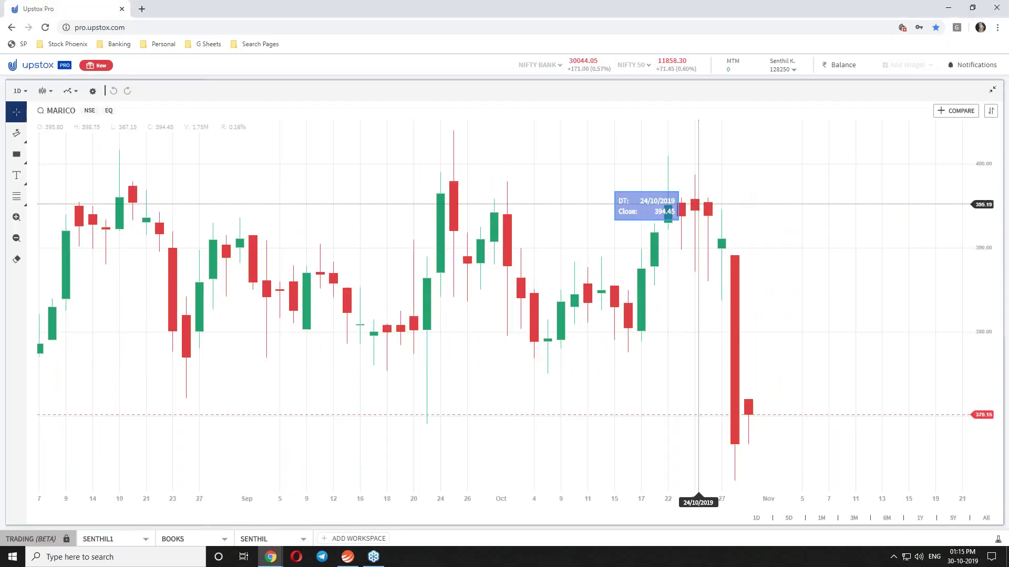
{"action": "scroll", "coordinate": [792, 216], "scroll_direction": "down", "scroll_amount": 5}
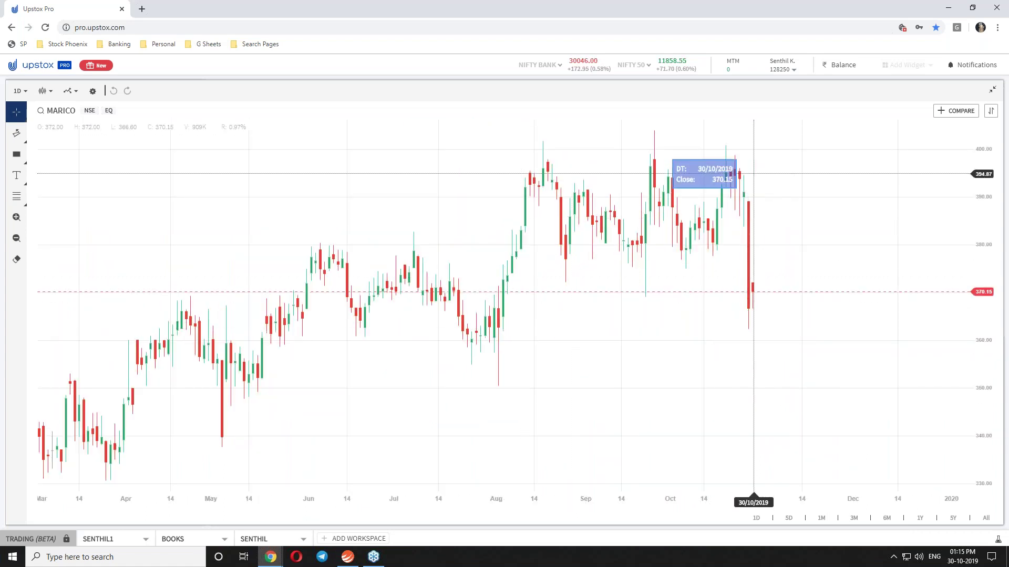
Switch to the Triple Top stock report in Chrome and copy the symbol IPCALAB from the long-term list
{"action": "key", "text": "alt+Tab"}
{"action": "key", "text": "alt+Tab"}
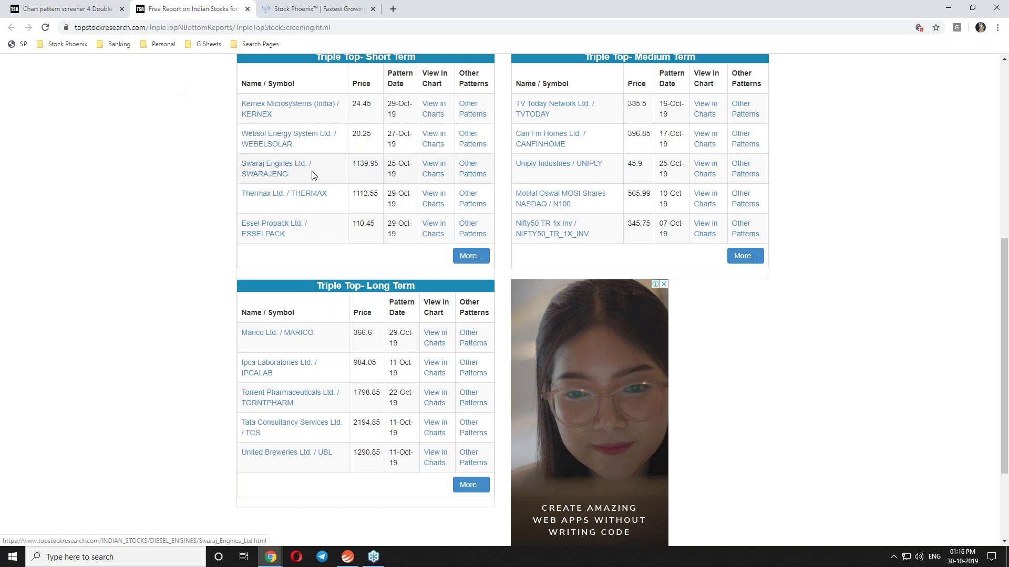
{"action": "scroll", "coordinate": [373, 164], "scroll_direction": "up", "scroll_amount": 1}
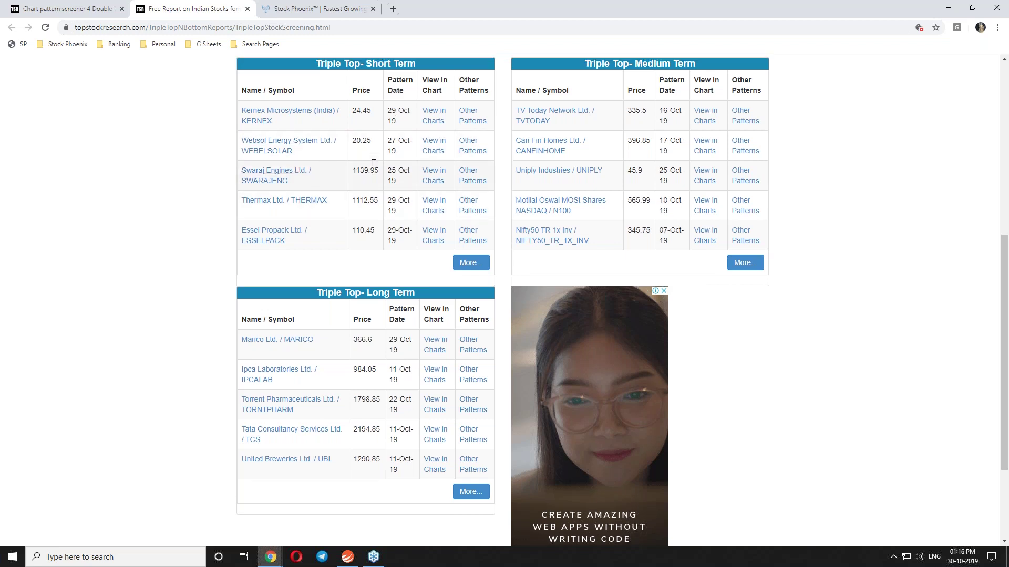
{"action": "scroll", "coordinate": [374, 164], "scroll_direction": "up", "scroll_amount": 2}
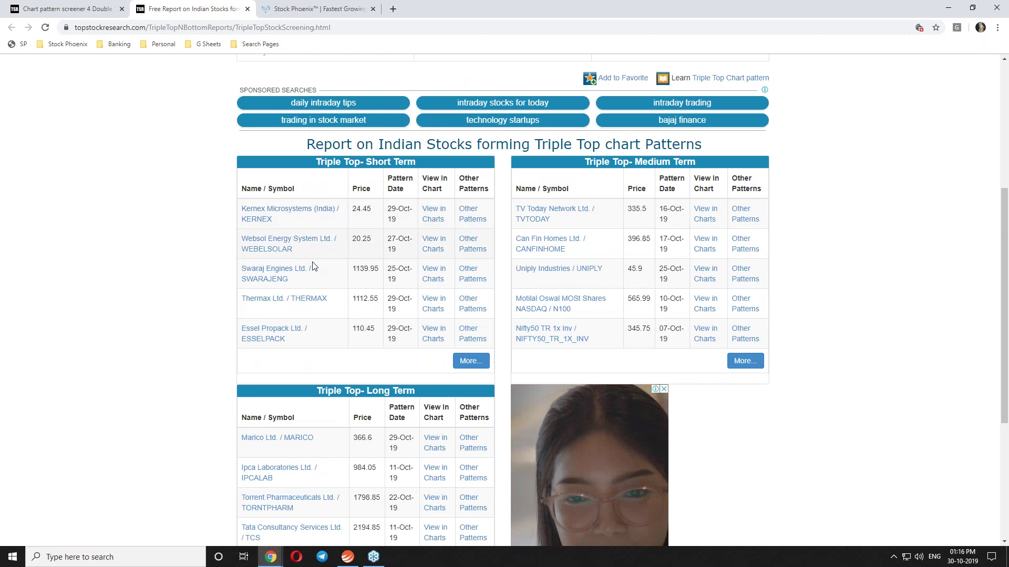
{"action": "scroll", "coordinate": [313, 267], "scroll_direction": "down", "scroll_amount": 2}
{"action": "left_click_drag", "start_coordinate": [281, 377], "coordinate": [243, 374]}
{"action": "key", "text": "ctrl+c"}
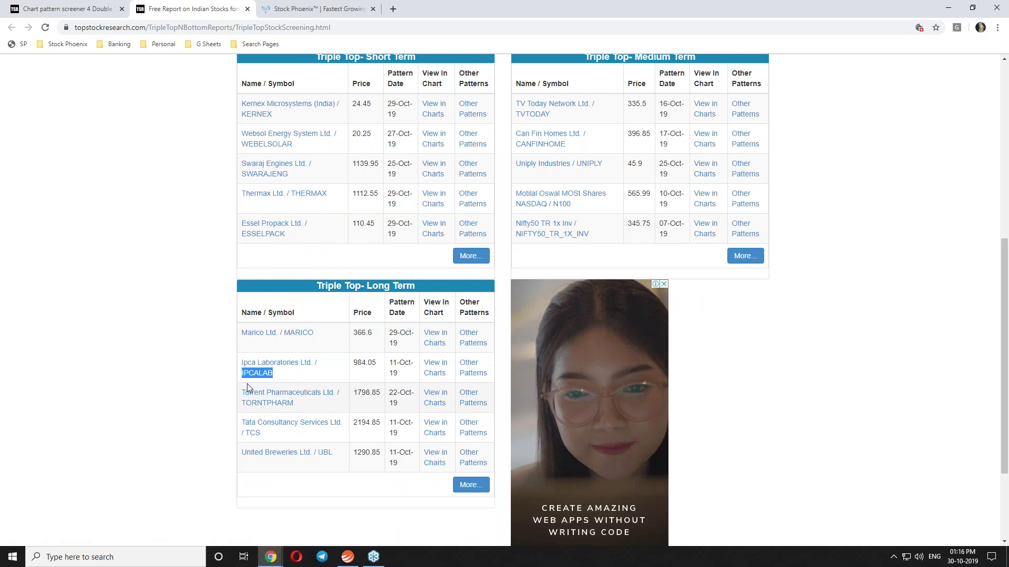
Switch to Upstox Pro and load the NSE equity chart of IPCALAB using the copied symbol
{"action": "key", "text": "alt+Tab"}
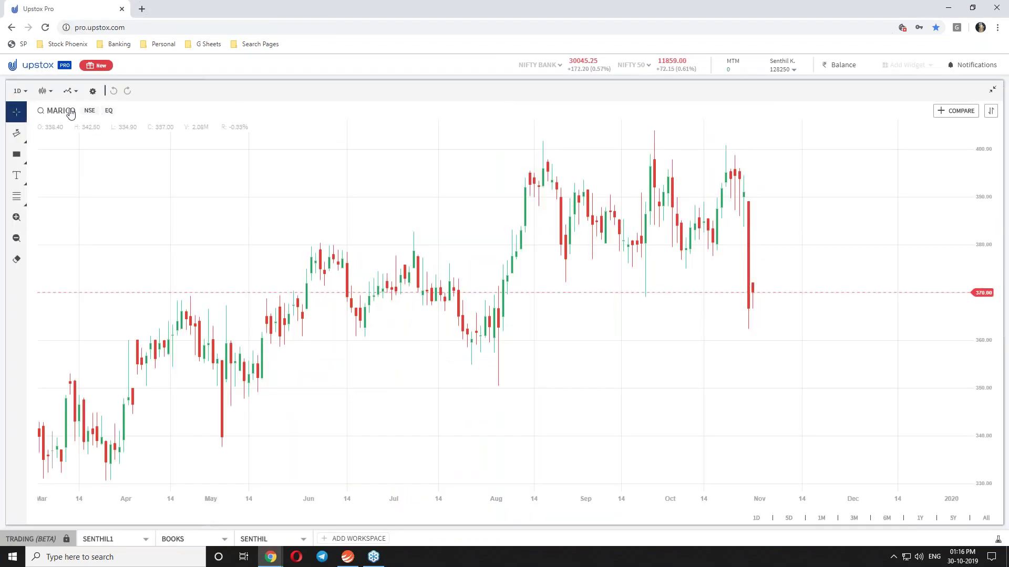
{"action": "left_click", "coordinate": [71, 112]}
{"action": "key", "text": "ctrl+v"}
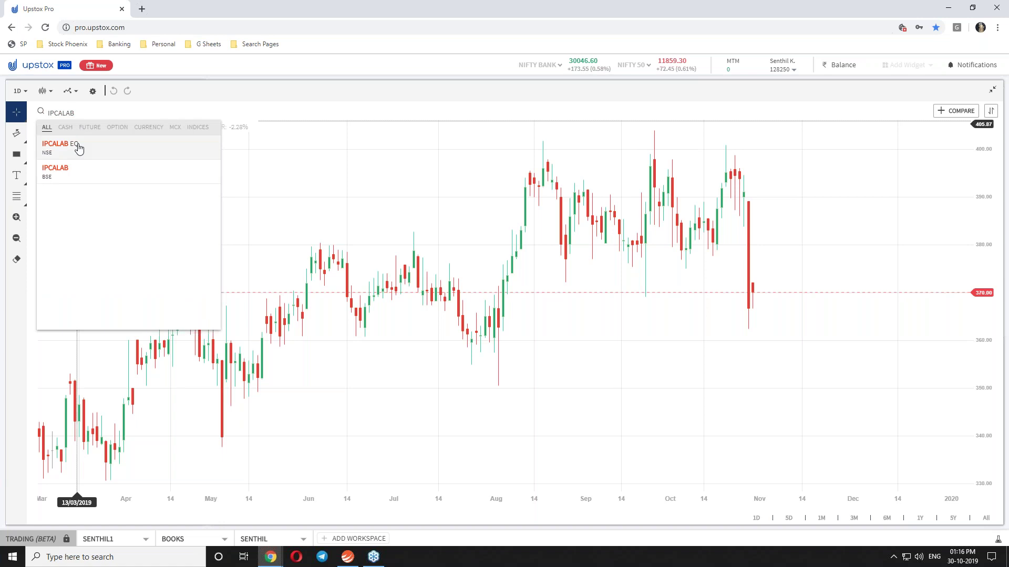
{"action": "left_click", "coordinate": [78, 148]}
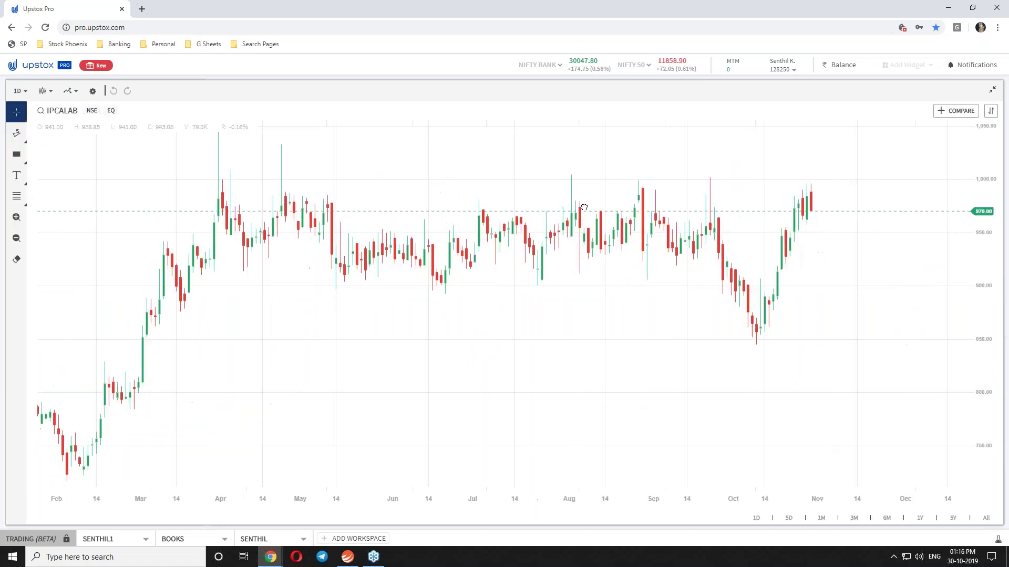
{"action": "left_click_drag", "start_coordinate": [583, 206], "coordinate": [555, 187]}
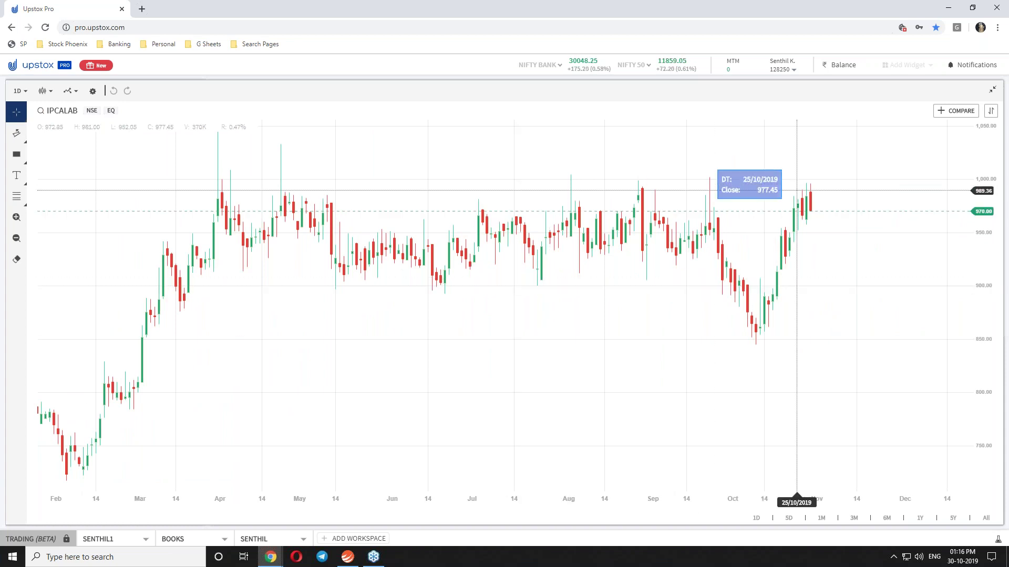
Switch to the Triple Top stock report in Chrome and copy the symbol TORNTPHARM from the long-term list
{"action": "key", "text": "alt+Tab"}
{"action": "left_click_drag", "start_coordinate": [306, 405], "coordinate": [238, 410]}
{"action": "key", "text": "ctrl+c"}
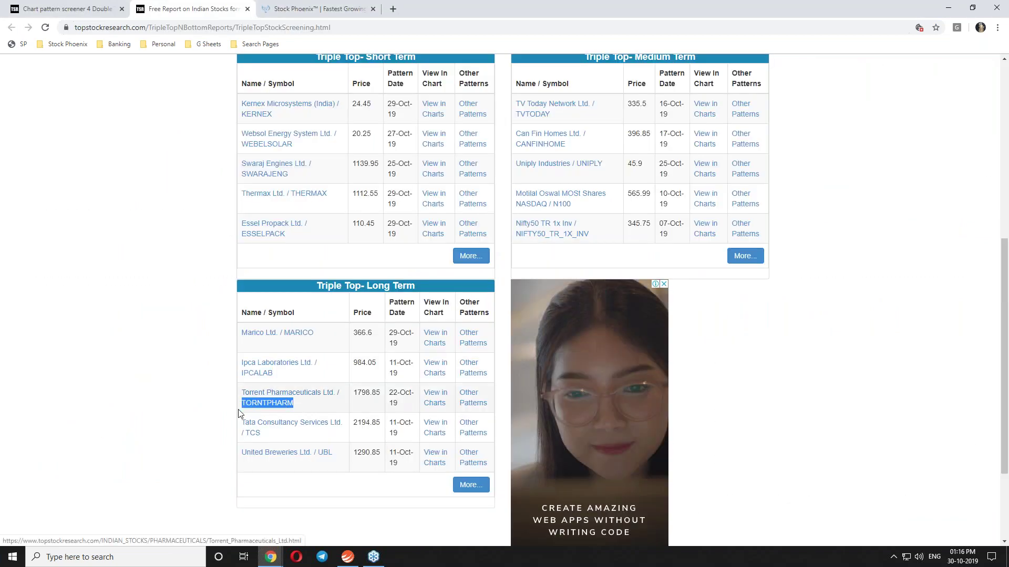
Switch to Upstox Pro, load the NSE equity chart of TORNTPHARM and examine its price action from May to October
{"action": "key", "text": "alt+Tab"}
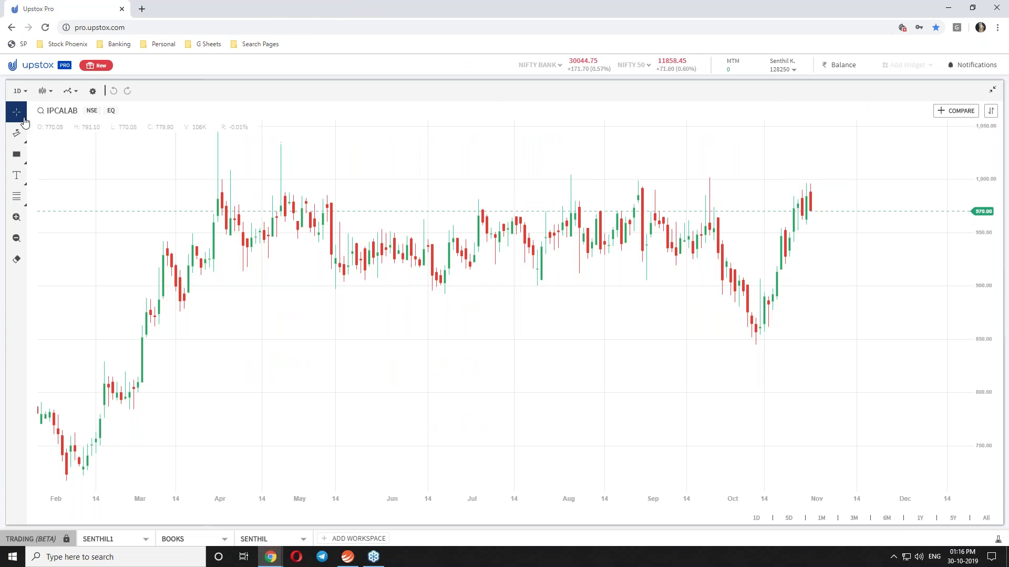
{"action": "left_click", "coordinate": [53, 112]}
{"action": "key", "text": "ctrl+v"}
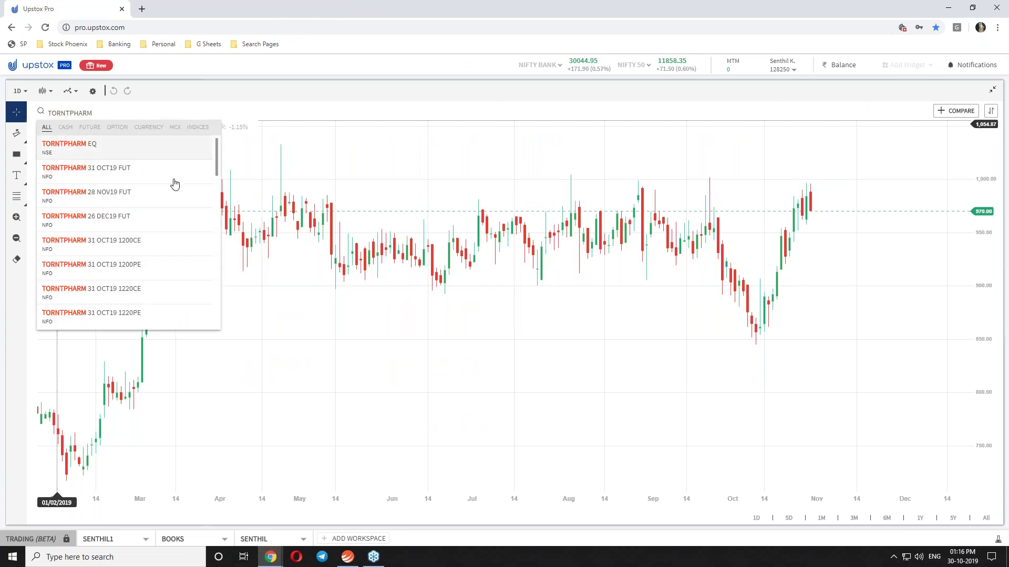
{"action": "key", "text": "Return"}
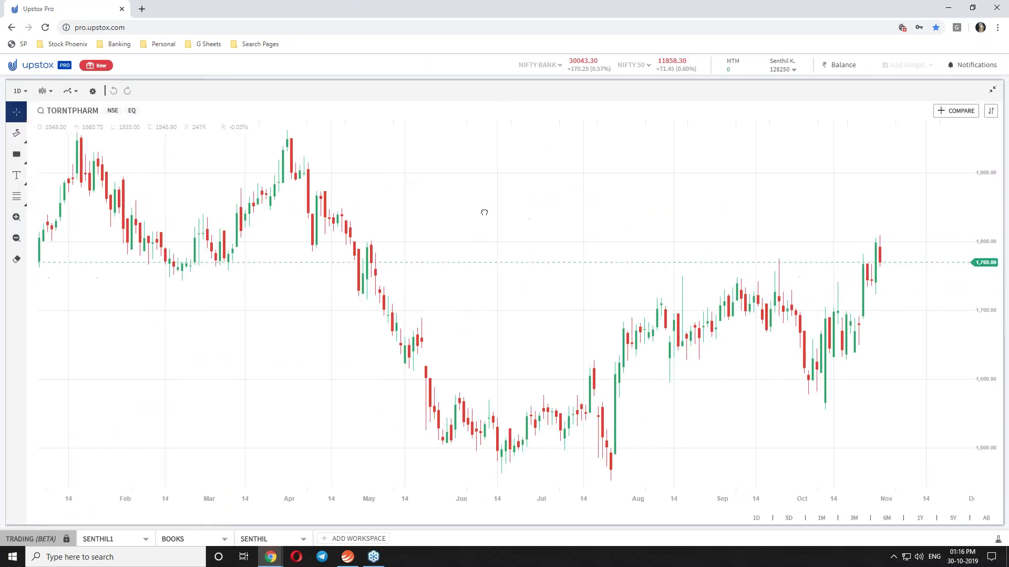
{"action": "left_click_drag", "start_coordinate": [484, 212], "coordinate": [487, 209]}
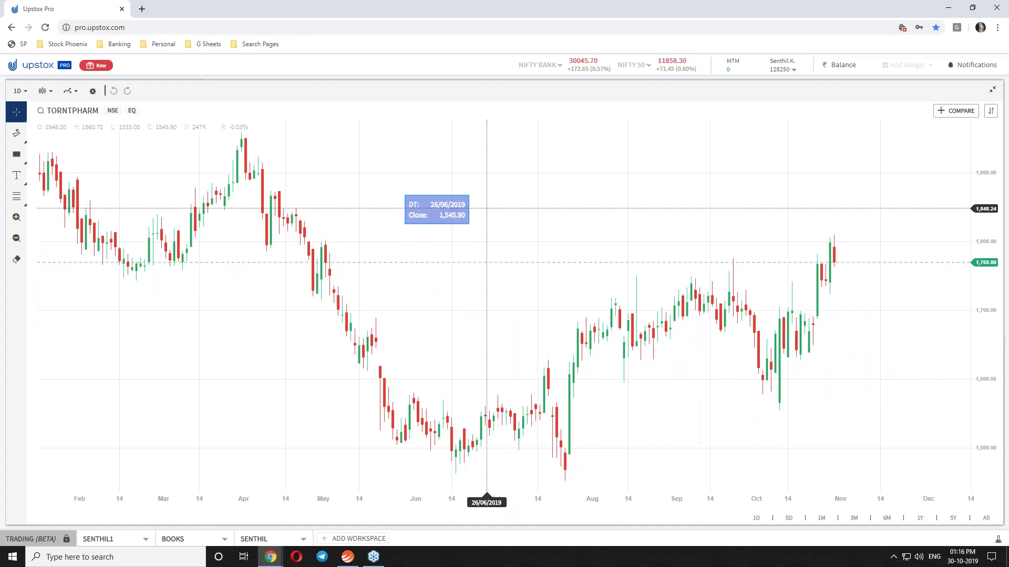
{"action": "scroll", "coordinate": [487, 208], "scroll_direction": "up", "scroll_amount": 5}
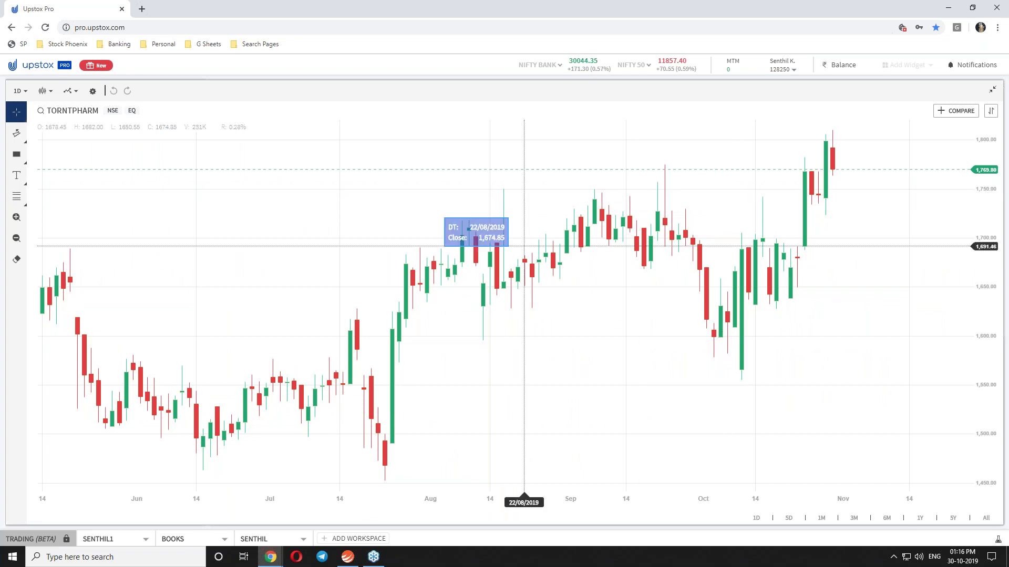
Switch back to the Triple Top report and copy the symbol TCS from the long-term list
{"action": "key", "text": "alt+Tab"}
{"action": "left_click_drag", "start_coordinate": [264, 435], "coordinate": [248, 438]}
{"action": "key", "text": "ctrl+c"}
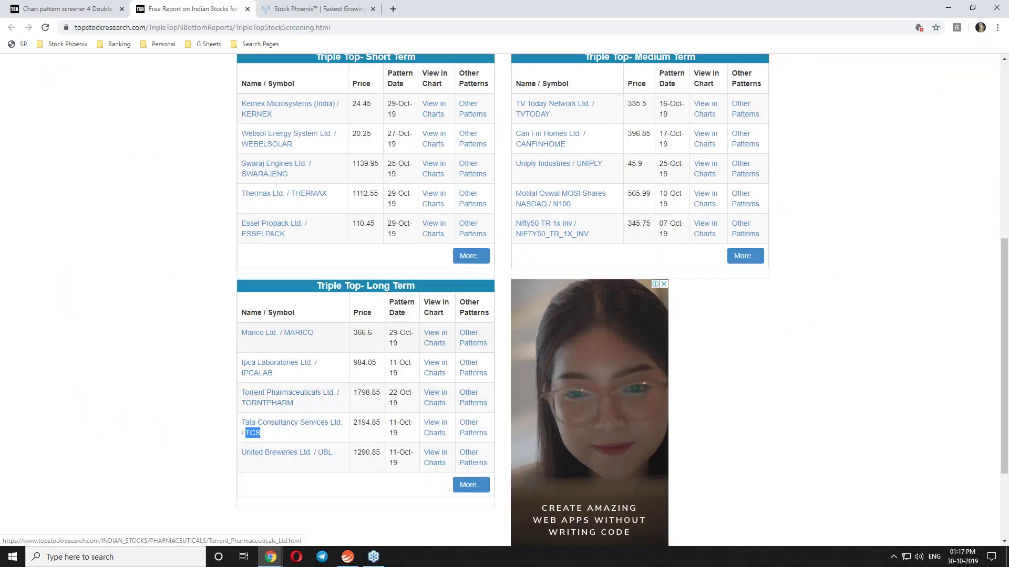
Switch to Upstox Pro and load the NSE equity chart of TCS, leaving empty space after the latest candle
{"action": "key", "text": "alt+Tab"}
{"action": "left_click", "coordinate": [49, 111]}
{"action": "key", "text": "ctrl+v"}
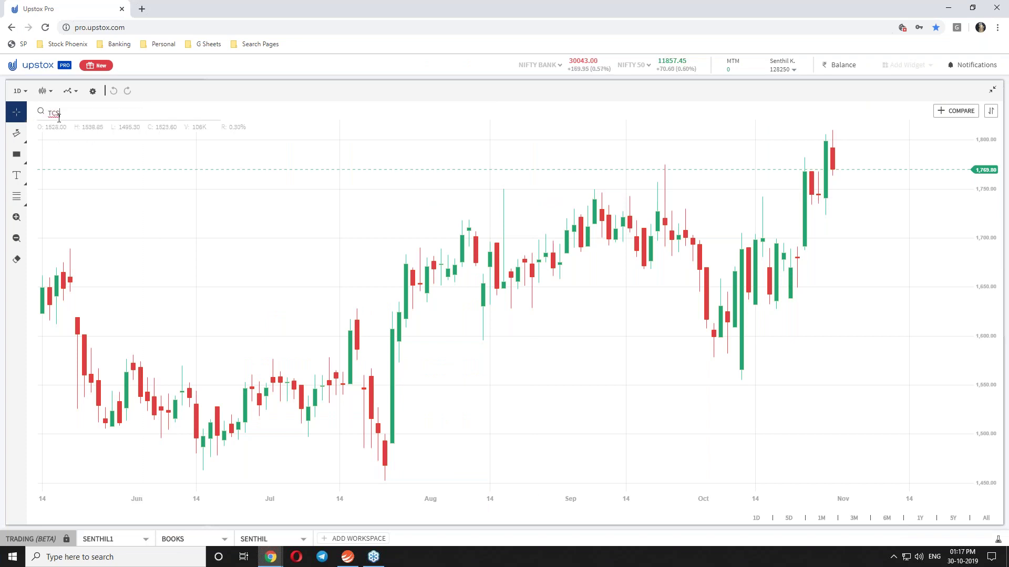
{"action": "left_click", "coordinate": [69, 152]}
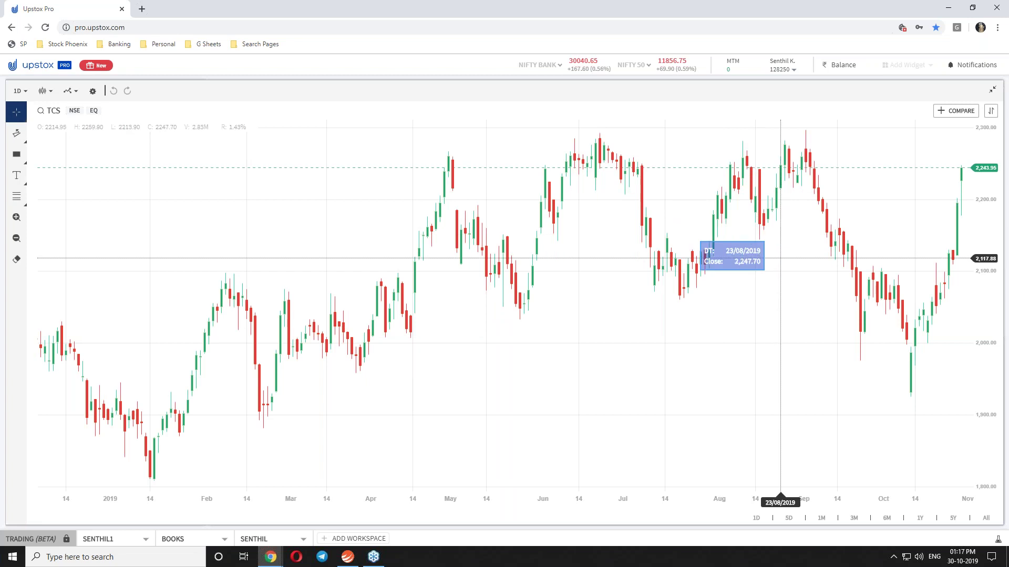
{"action": "left_click_drag", "start_coordinate": [782, 266], "coordinate": [586, 266]}
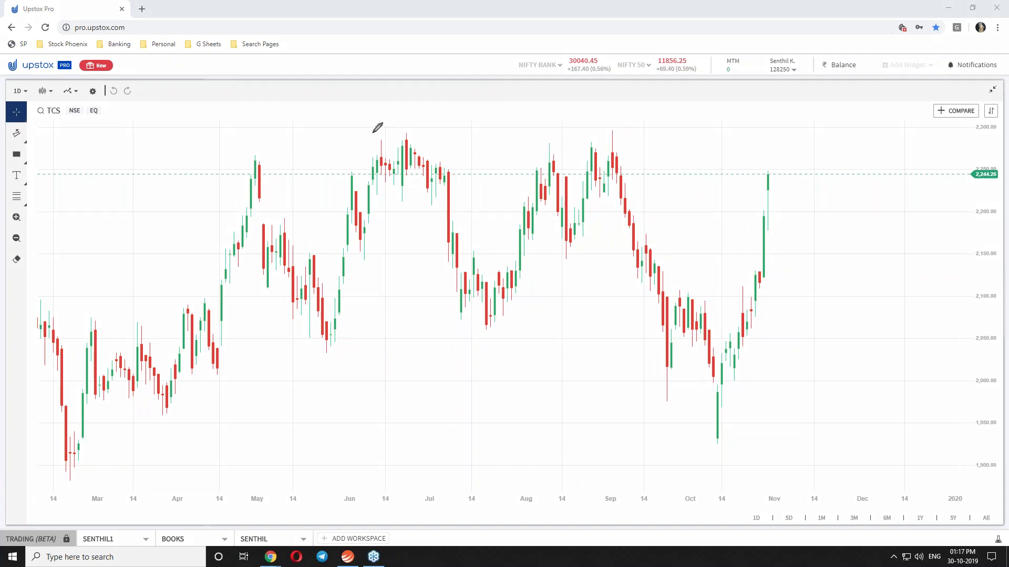
Circle the TCS peaks of mid-June and late August, plus the projected third peak beyond the latest candle, with the annotation pen
{"action": "left_click", "coordinate": [393, 149]}
{"action": "mouse_move", "coordinate": [422, 149]}
{"action": "left_mouse_down"}
{"action": "mouse_move", "coordinate": [386, 137]}
{"action": "mouse_move", "coordinate": [416, 153]}
{"action": "left_mouse_up"}
{"action": "mouse_move", "coordinate": [621, 147]}
{"action": "left_mouse_down"}
{"action": "mouse_move", "coordinate": [605, 128]}
{"action": "mouse_move", "coordinate": [598, 152]}
{"action": "left_mouse_up"}
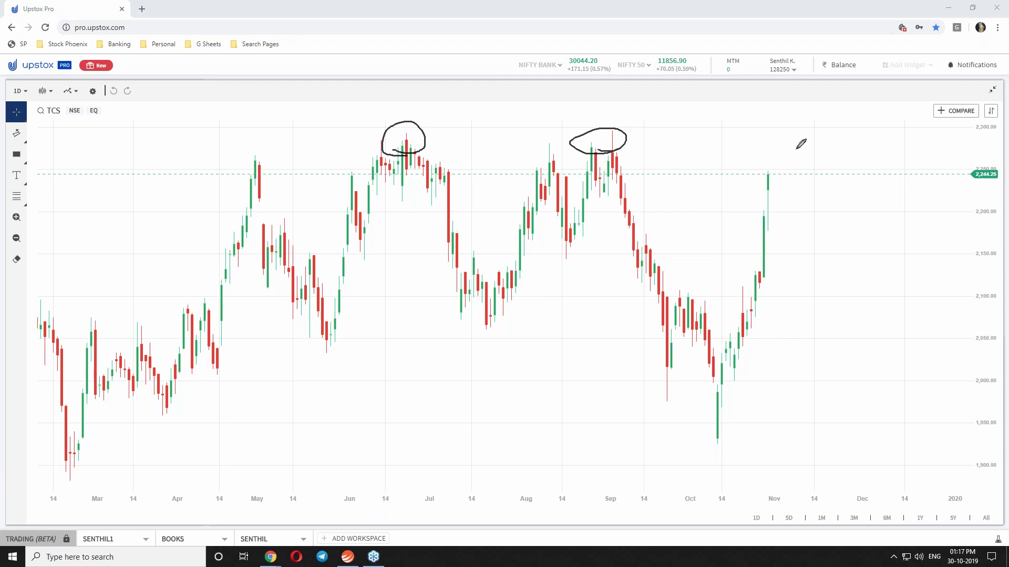
{"action": "mouse_move", "coordinate": [797, 145]}
{"action": "left_mouse_down"}
{"action": "mouse_move", "coordinate": [828, 140]}
{"action": "mouse_move", "coordinate": [800, 152]}
{"action": "left_mouse_up"}
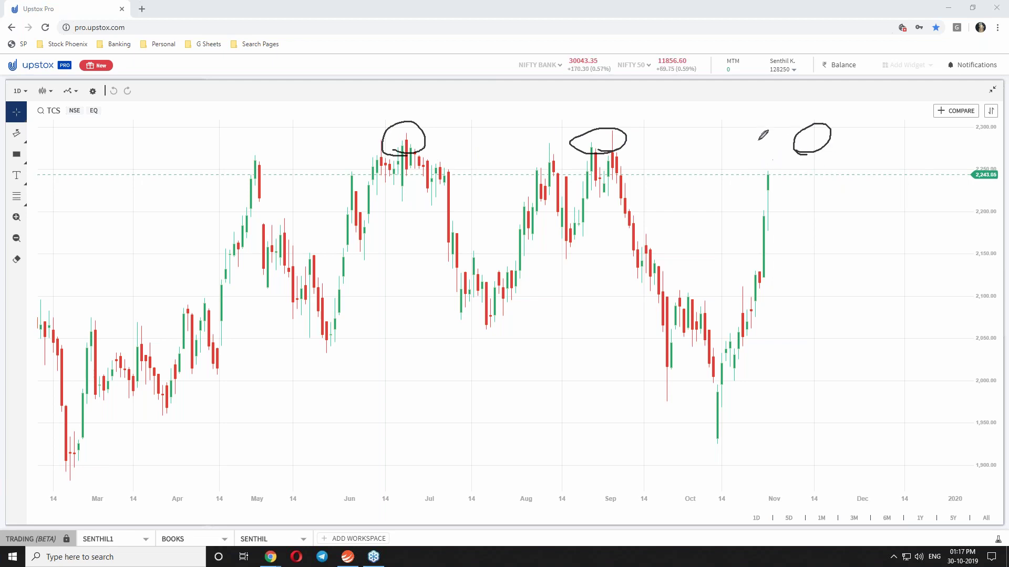
Number the three circled TCS tops 1, 2 and 3, and sketch the projected rise and reversal from the latest candle
{"action": "left_click_drag", "start_coordinate": [779, 110], "coordinate": [763, 128]}
{"action": "left_click_drag", "start_coordinate": [593, 112], "coordinate": [612, 117]}
{"action": "left_click_drag", "start_coordinate": [418, 107], "coordinate": [419, 114]}
{"action": "left_click_drag", "start_coordinate": [768, 172], "coordinate": [777, 148]}
{"action": "mouse_move", "coordinate": [778, 148]}
{"action": "left_mouse_down"}
{"action": "mouse_move", "coordinate": [786, 160]}
{"action": "mouse_move", "coordinate": [788, 143]}
{"action": "left_mouse_up"}
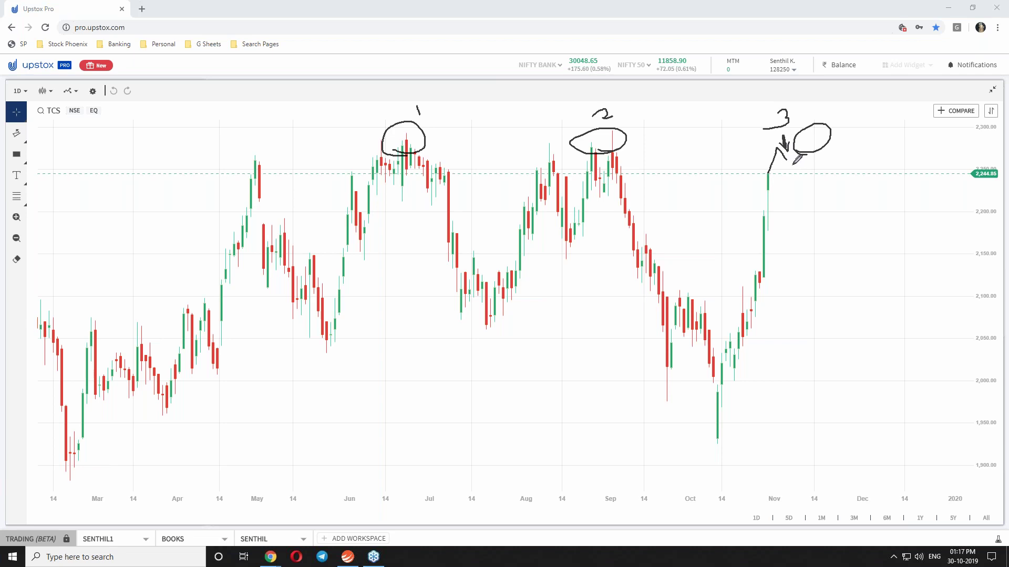
{"action": "left_click_drag", "start_coordinate": [607, 126], "coordinate": [621, 125]}
Switch to the Triple Top report and copy the symbol UBL from the long-term list
{"action": "key", "text": "alt+Tab"}
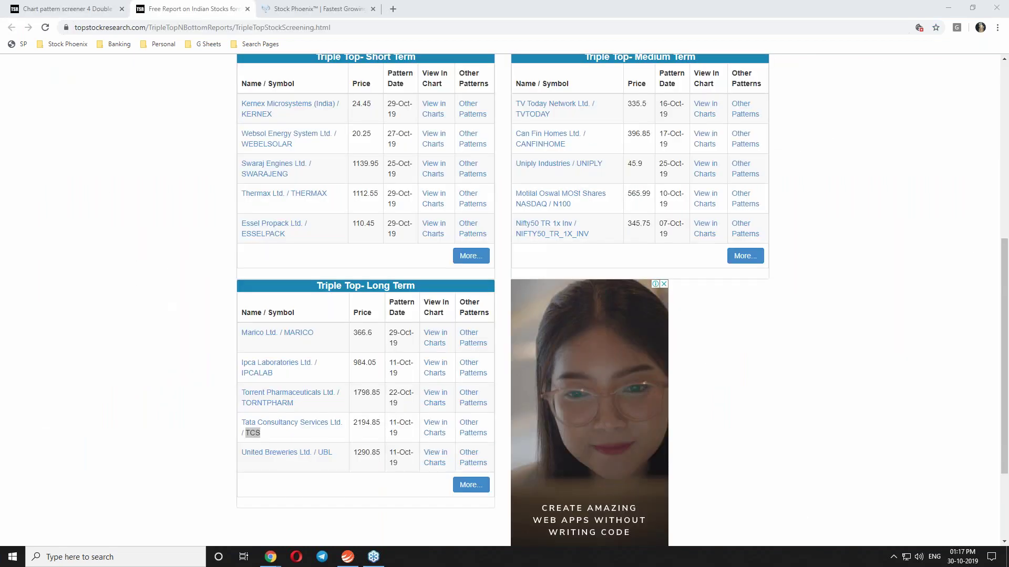
{"action": "left_click_drag", "start_coordinate": [338, 453], "coordinate": [318, 453]}
{"action": "key", "text": "ctrl+c"}
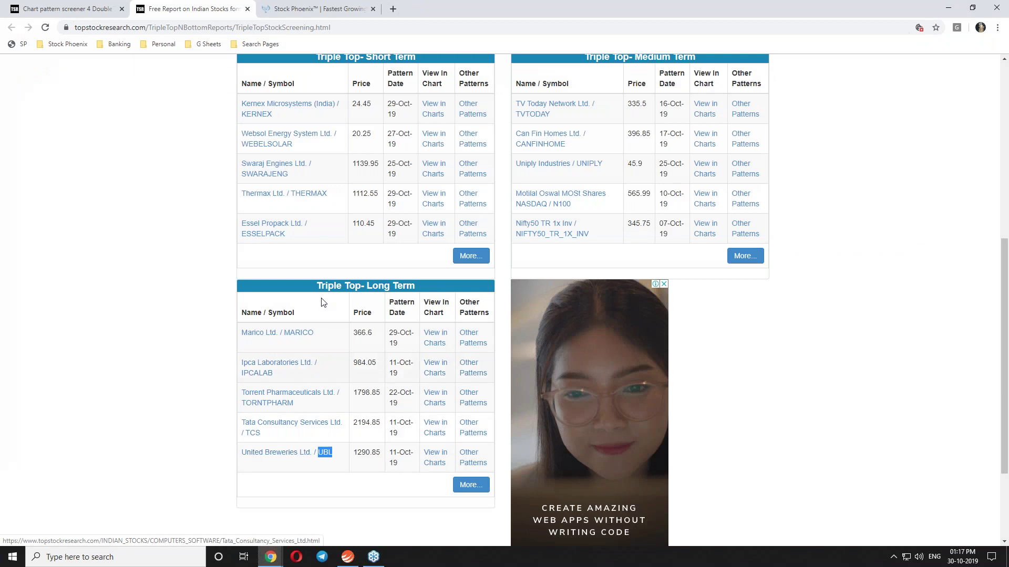
Switch to Upstox Pro, load the NSE equity chart of UBL and enlarge the candles from late July onward
{"action": "key", "text": "alt+Tab"}
{"action": "left_click", "coordinate": [50, 118]}
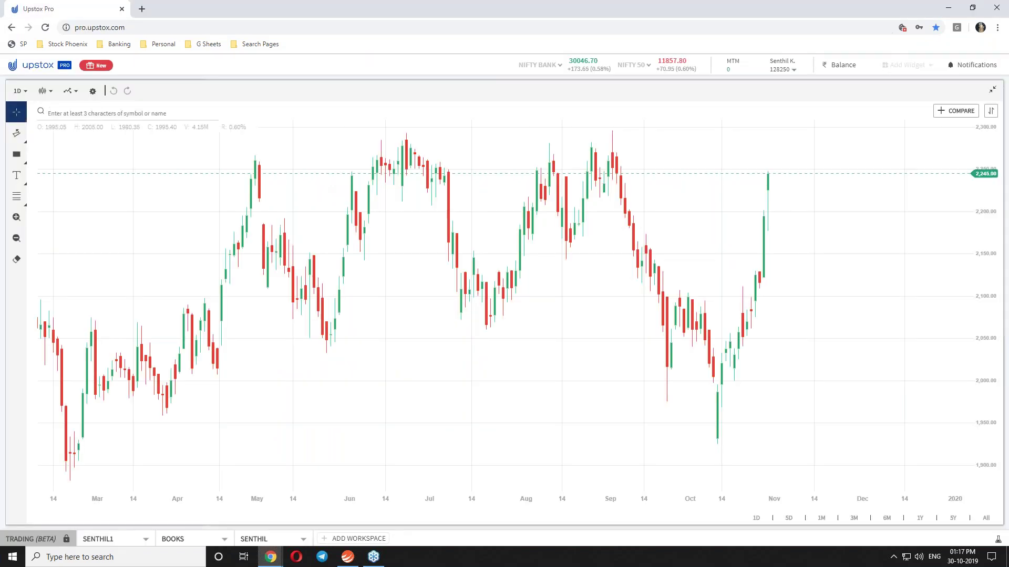
{"action": "key", "text": "ctrl+v"}
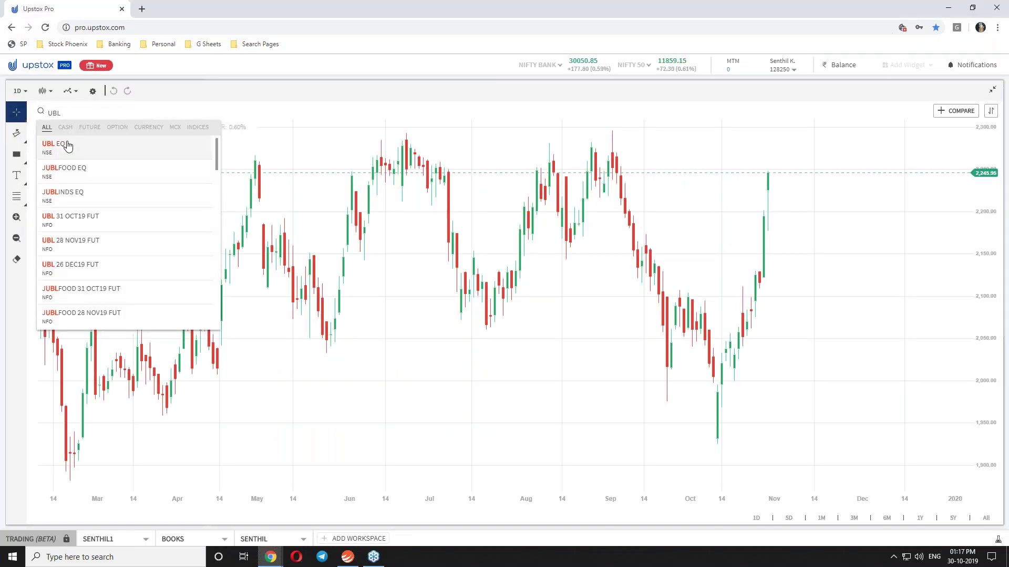
{"action": "left_click", "coordinate": [59, 141]}
{"action": "left_click_drag", "start_coordinate": [755, 214], "coordinate": [673, 218]}
{"action": "scroll", "coordinate": [781, 214], "scroll_direction": "up", "scroll_amount": 6}
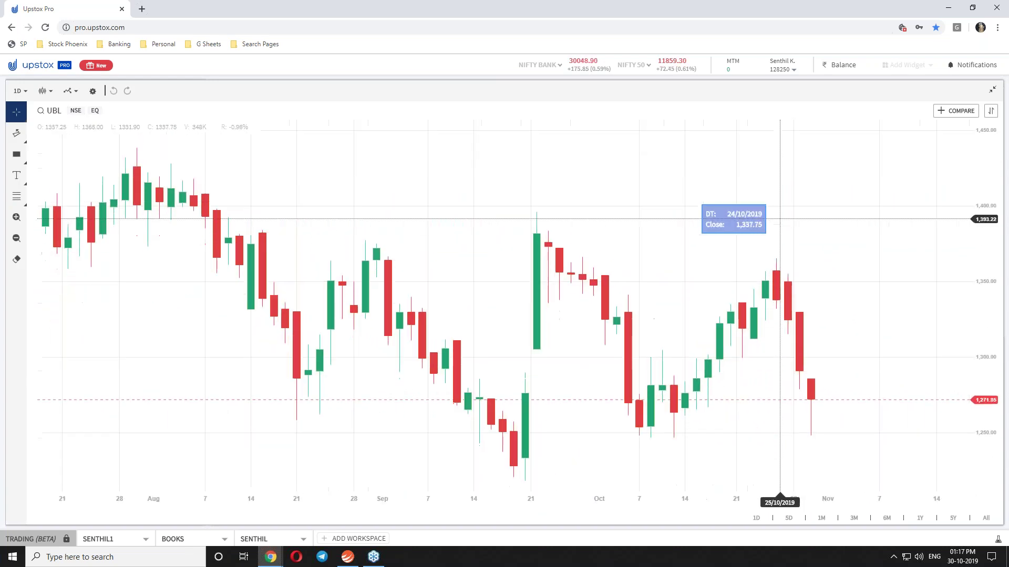
Circle UBL's three tops around the end of August, 21 September and late October with the annotation pen
{"action": "left_click", "coordinate": [1001, 244]}
{"action": "left_click", "coordinate": [985, 269]}
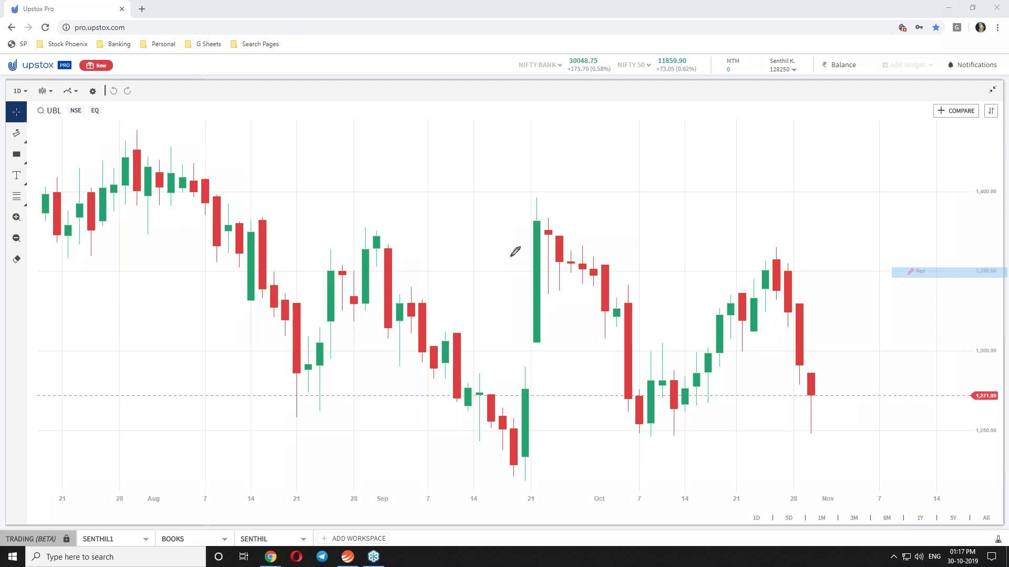
{"action": "mouse_move", "coordinate": [365, 238]}
{"action": "left_mouse_down"}
{"action": "mouse_move", "coordinate": [385, 226]}
{"action": "mouse_move", "coordinate": [389, 239]}
{"action": "left_mouse_up"}
{"action": "left_click_drag", "start_coordinate": [542, 230], "coordinate": [568, 230]}
{"action": "mouse_move", "coordinate": [774, 257]}
{"action": "left_mouse_down"}
{"action": "mouse_move", "coordinate": [770, 241]}
{"action": "mouse_move", "coordinate": [765, 251]}
{"action": "left_mouse_up"}
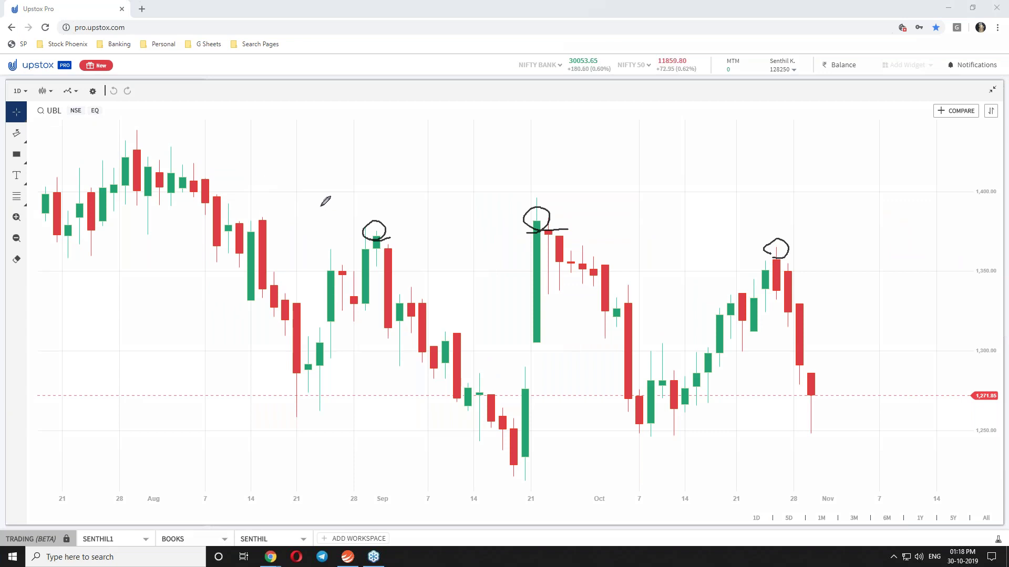
Sketch an arrow toward the early-August highs and a line spanning back from the late-October top to the first circled top
{"action": "left_click", "coordinate": [282, 190]}
{"action": "left_click_drag", "start_coordinate": [282, 190], "coordinate": [190, 151]}
{"action": "mouse_move", "coordinate": [180, 136]}
{"action": "left_mouse_down"}
{"action": "mouse_move", "coordinate": [170, 139]}
{"action": "mouse_move", "coordinate": [190, 176]}
{"action": "left_mouse_up"}
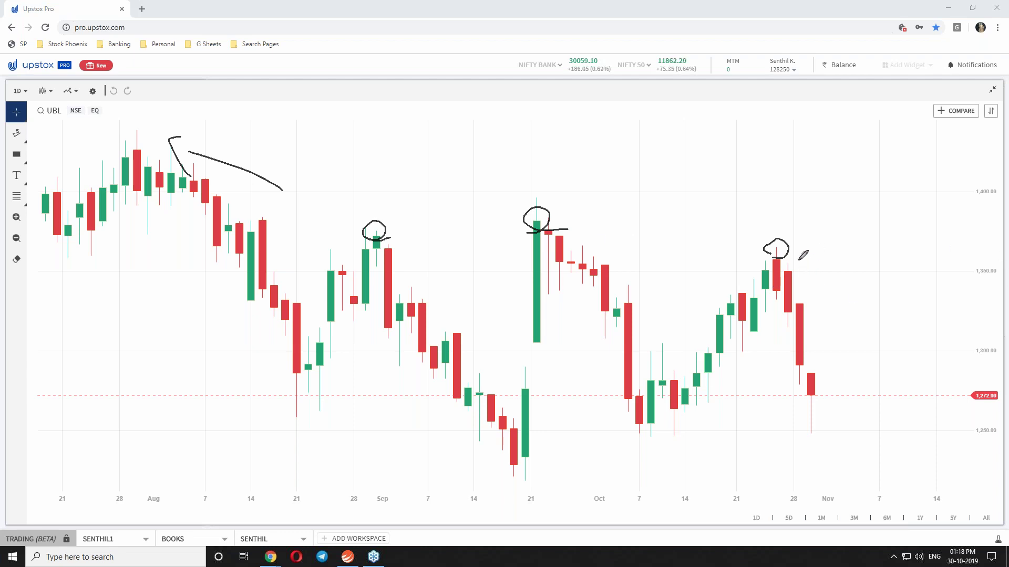
{"action": "mouse_move", "coordinate": [790, 220]}
{"action": "left_mouse_down"}
{"action": "mouse_move", "coordinate": [786, 169]}
{"action": "mouse_move", "coordinate": [379, 189]}
{"action": "left_mouse_up"}
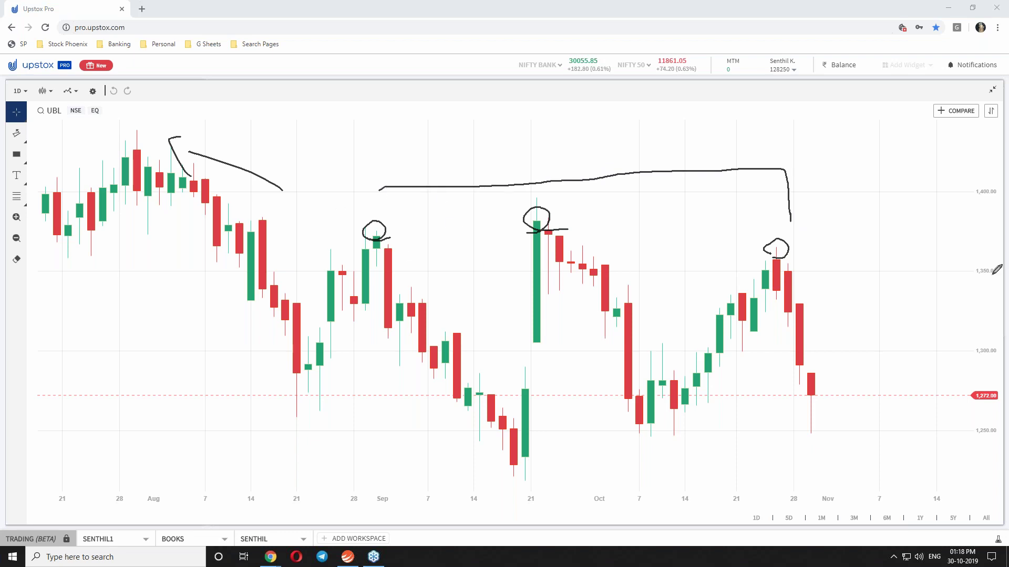
Clear the pen annotations and draw a short horizontal line at about 1,331 across the late-October decline
{"action": "left_click", "coordinate": [984, 323]}
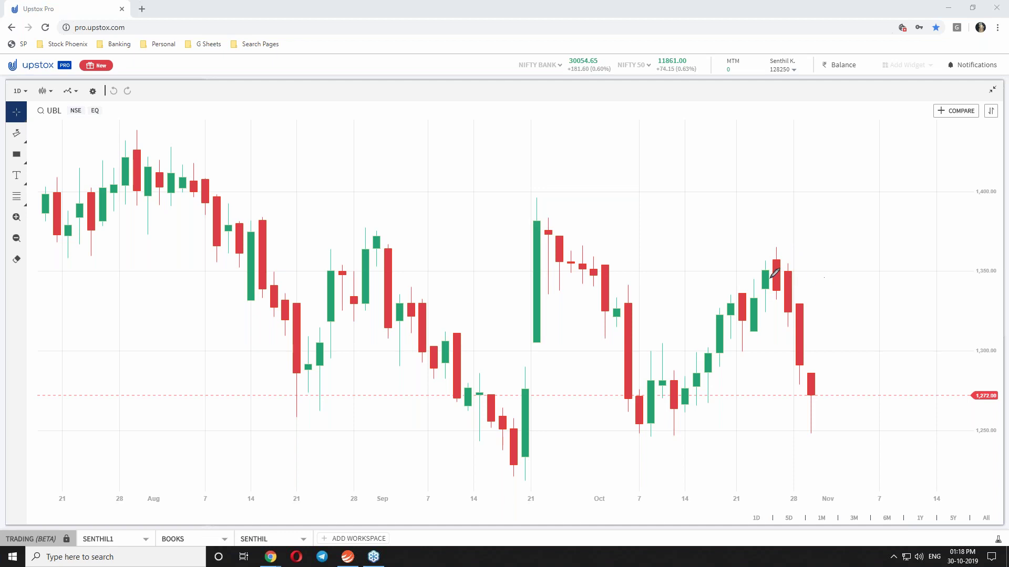
{"action": "left_click_drag", "start_coordinate": [776, 299], "coordinate": [803, 300]}
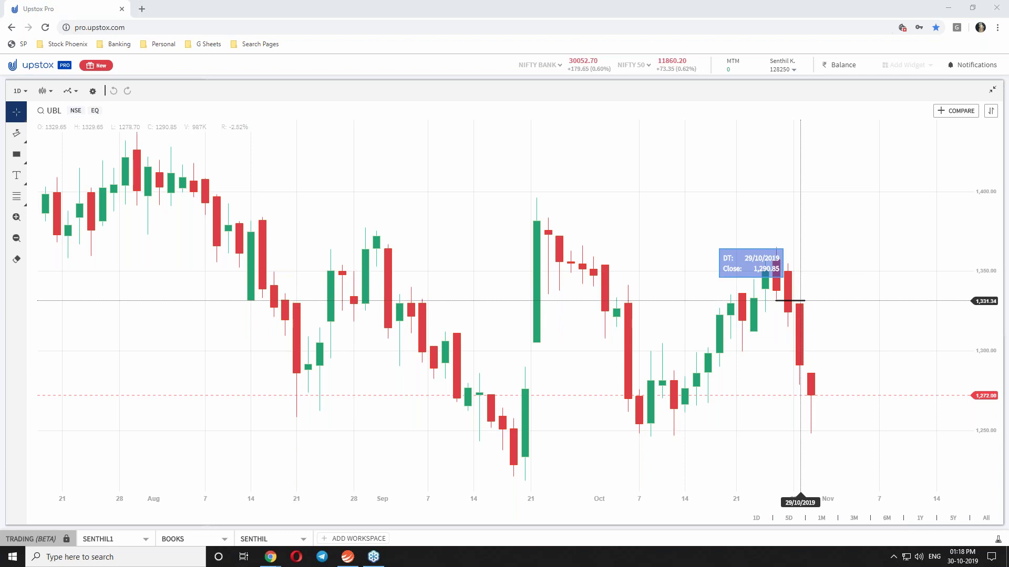
Switch to TradeTiger and remove the MARICO equity and futures entries from the market watch
{"action": "key", "text": "alt+Tab"}
{"action": "key", "text": "alt+Tab"}
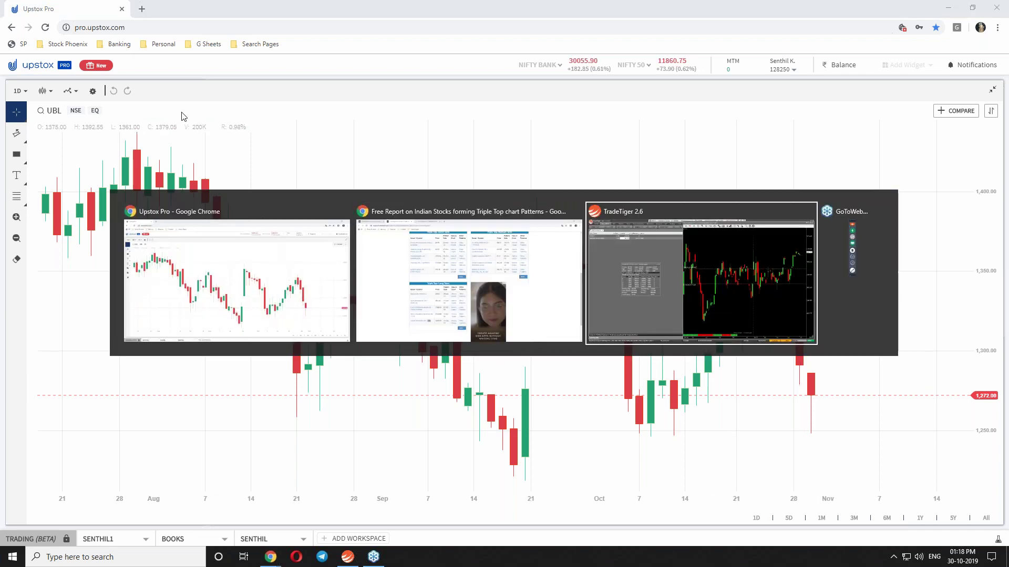
{"action": "left_click", "coordinate": [89, 84]}
{"action": "key", "text": "Delete"}
{"action": "key", "text": "Delete"}
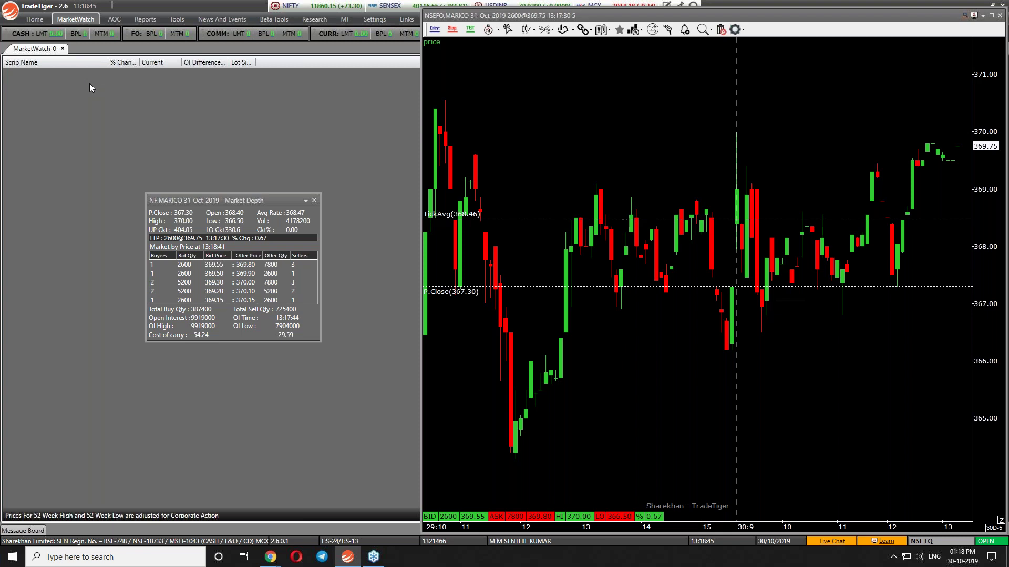
Add the near-expiry UBL 31-Oct-2019 futures contract from the NSE derivatives to the market watch
{"action": "key", "text": "Insert"}
{"action": "type", "text": "UBL"}
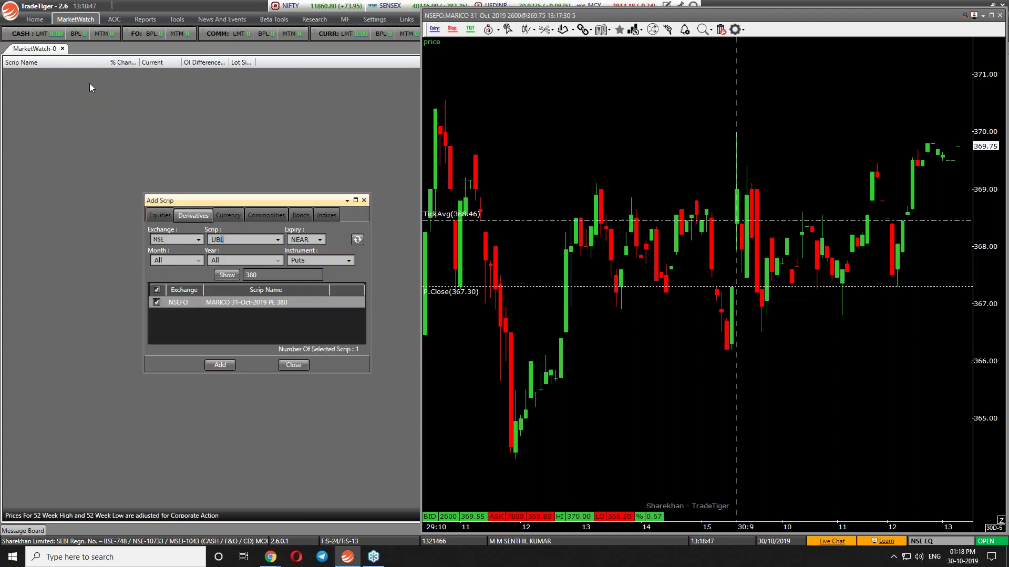
{"action": "key", "text": "Tab"}
{"action": "key", "text": "Tab"}
{"action": "key", "text": "Tab"}
{"action": "type", "text": "Futures"}
{"action": "key", "text": "Tab"}
{"action": "key", "text": "Return"}
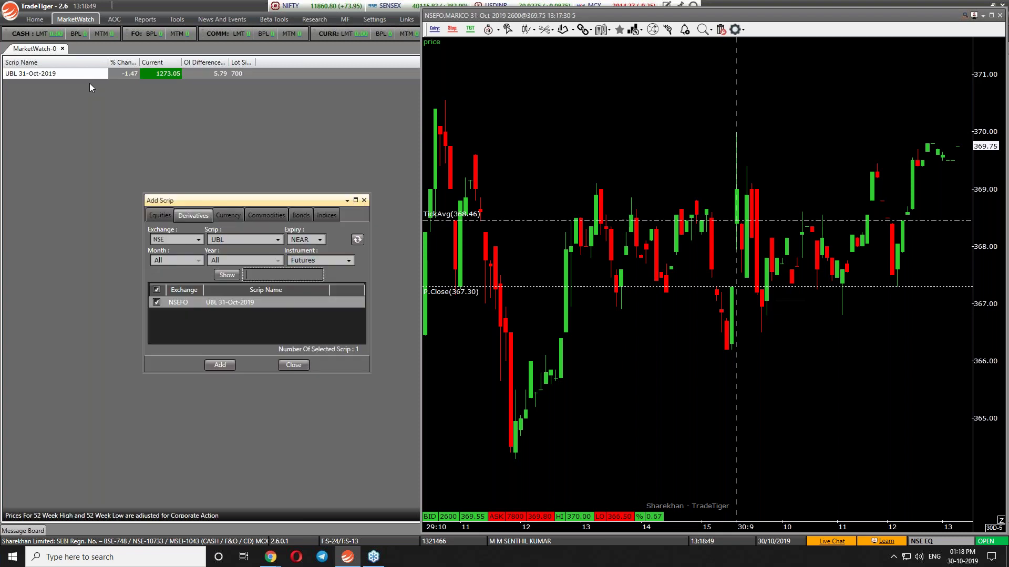
{"action": "key", "text": "shift+Tab"}
{"action": "key", "text": "shift+Tab"}
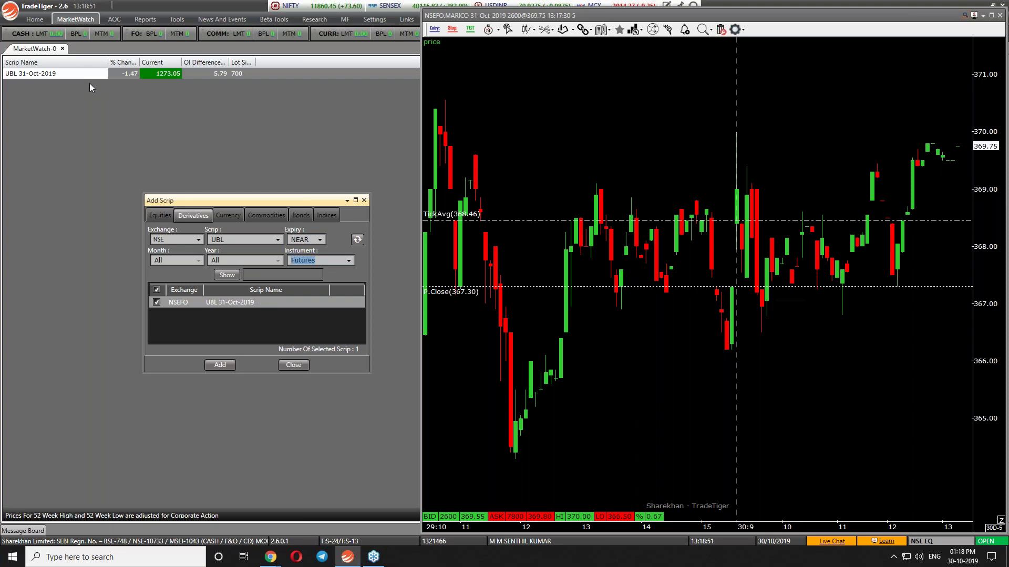
{"action": "key", "text": "Down"}
{"action": "key", "text": "Tab"}
{"action": "key", "text": "Return"}
List the near-expiry UBL puts and add the UBL 31-Oct-2019 PE 1300 option to the market watch
{"action": "key", "text": "shift+Tab"}
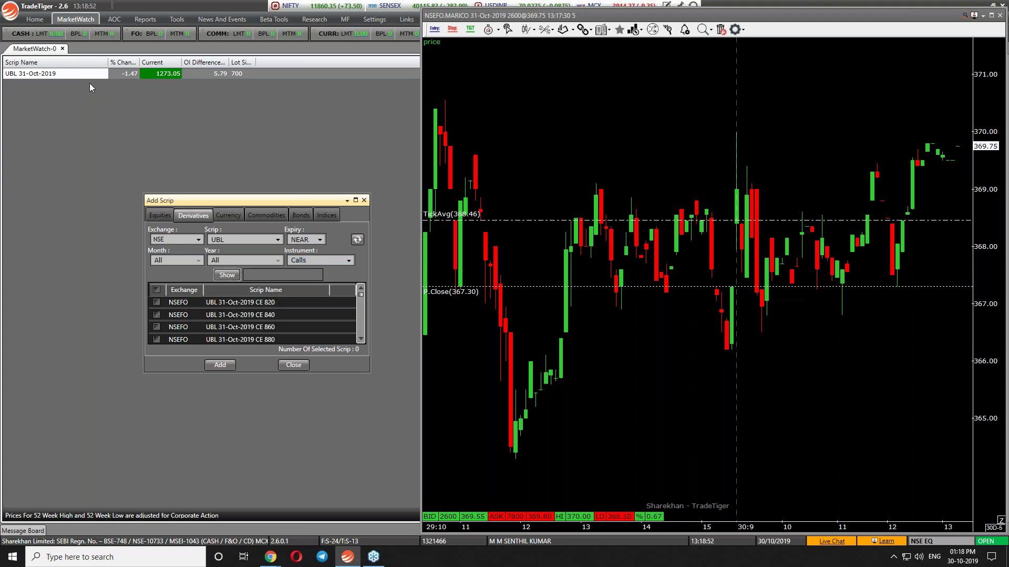
{"action": "key", "text": "shift+Tab"}
{"action": "key", "text": "p"}
{"action": "key", "text": "Tab"}
{"action": "key", "text": "Return"}
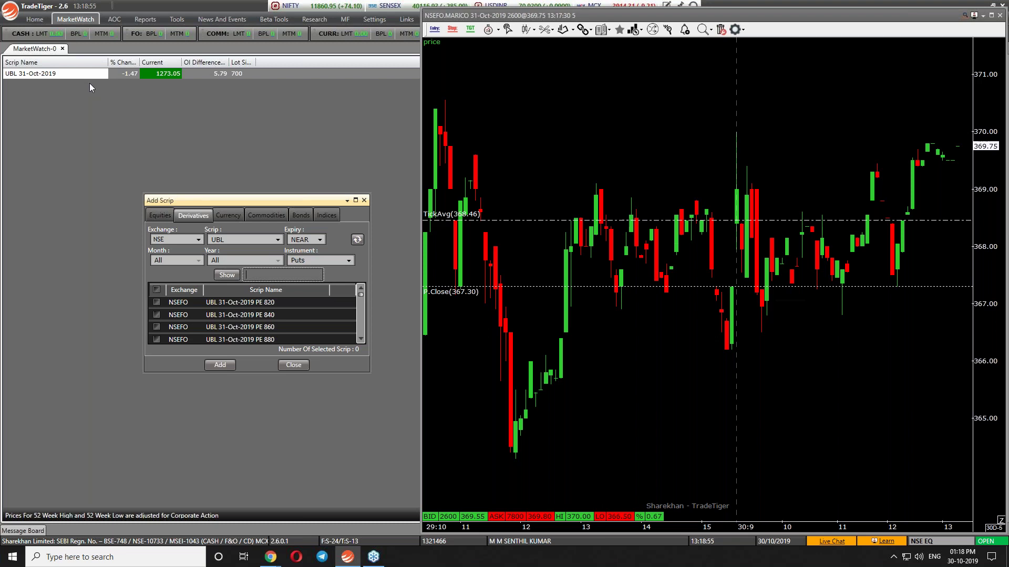
{"action": "type", "text": "1300"}
{"action": "key", "text": "Return"}
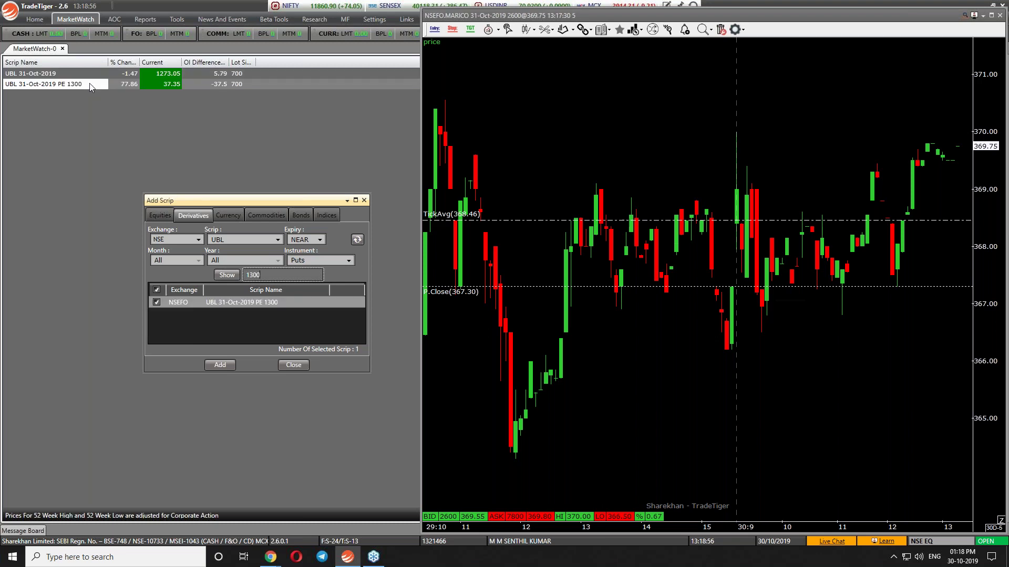
Load the UBL PE 1300 option's chart to examine it, and remove that put from the market watch
{"action": "left_click", "coordinate": [113, 83]}
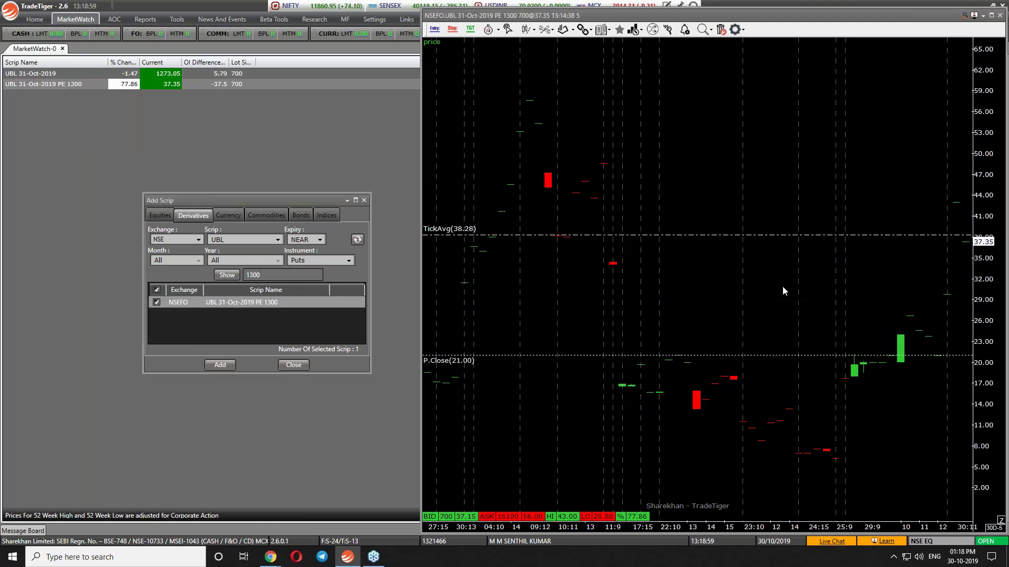
{"action": "left_click", "coordinate": [219, 87]}
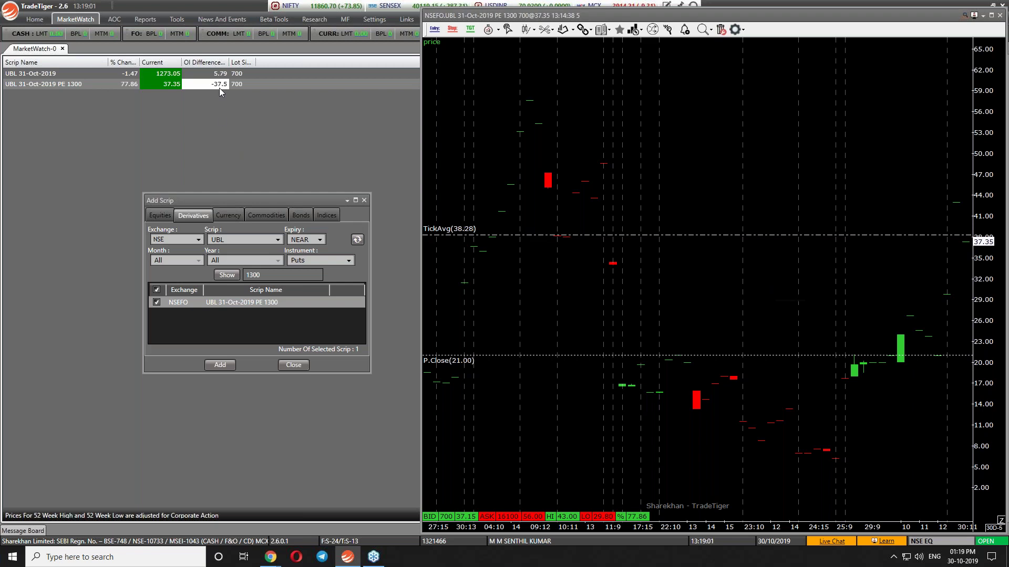
{"action": "key", "text": "Delete"}
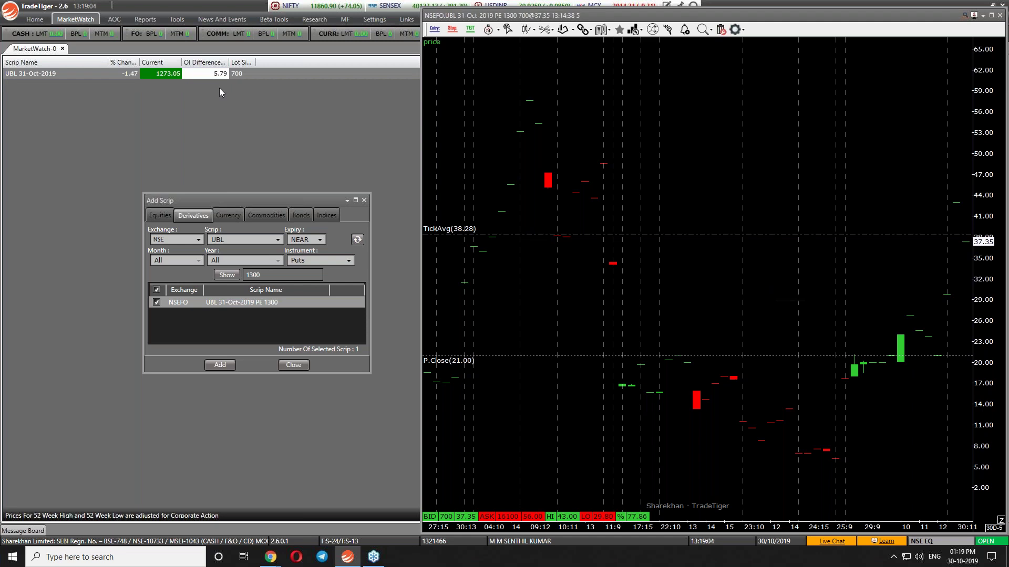
Remove the UBL 31-Oct-2019 futures from the market watch and close the Add Scrip, market depth and UBL PE 1300 chart windows
{"action": "key", "text": "Delete"}
{"action": "left_click", "coordinate": [364, 200]}
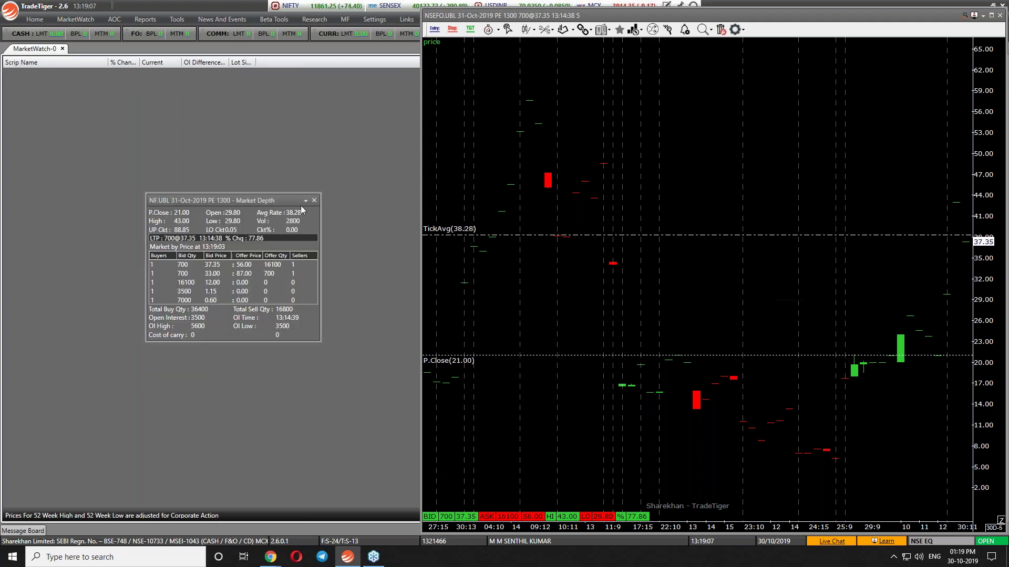
{"action": "left_click", "coordinate": [314, 200]}
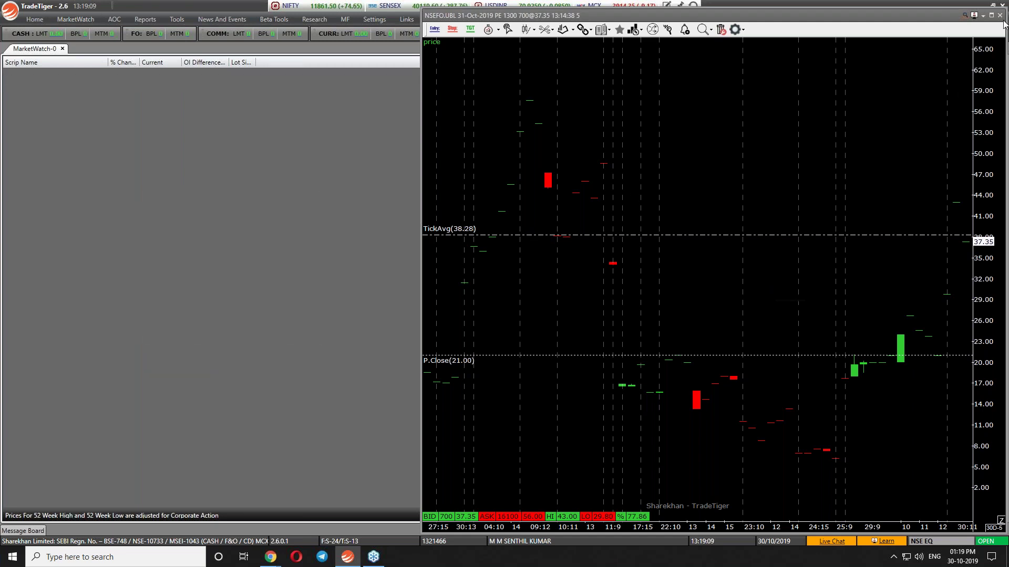
{"action": "left_click", "coordinate": [1000, 15]}
Switch to the UBL chart in Upstox Pro, and return to the Triple Top report in Chrome to review its lists and the other chart pattern screeners
{"action": "key", "text": "alt+Tab"}
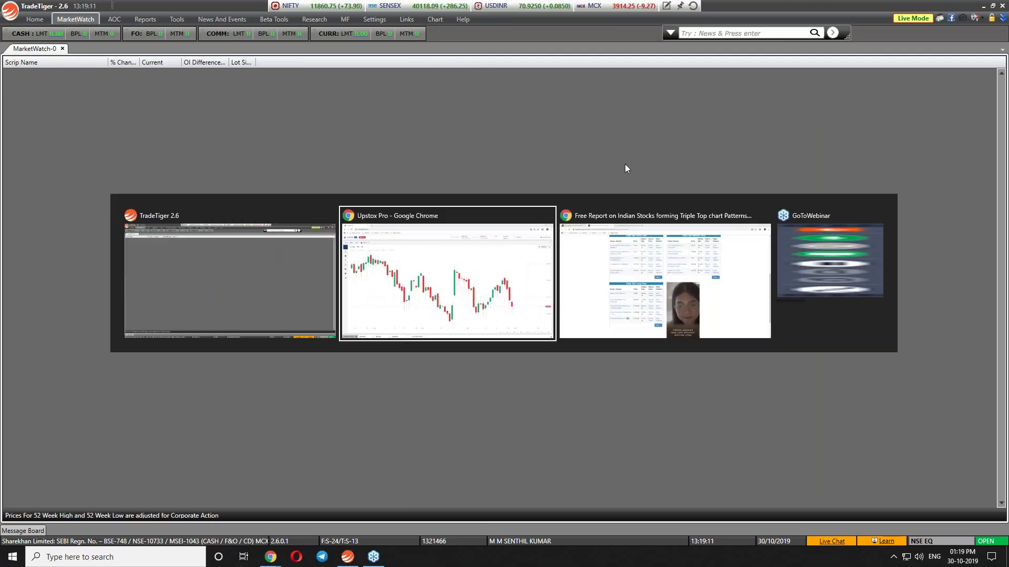
{"action": "scroll", "coordinate": [509, 218], "scroll_direction": "down", "scroll_amount": 5}
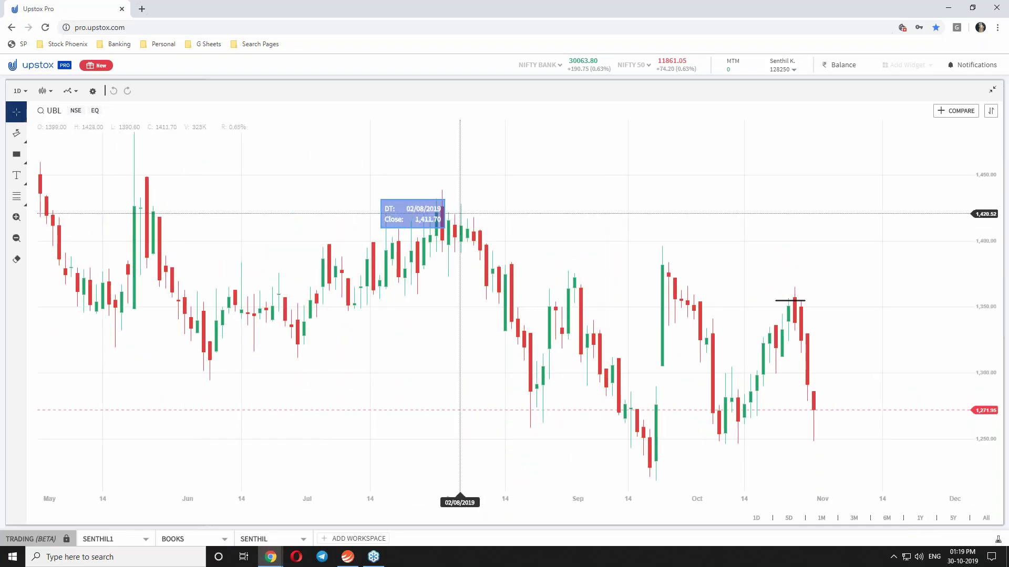
{"action": "key", "text": "alt+Tab"}
{"action": "key", "text": "alt+Tab"}
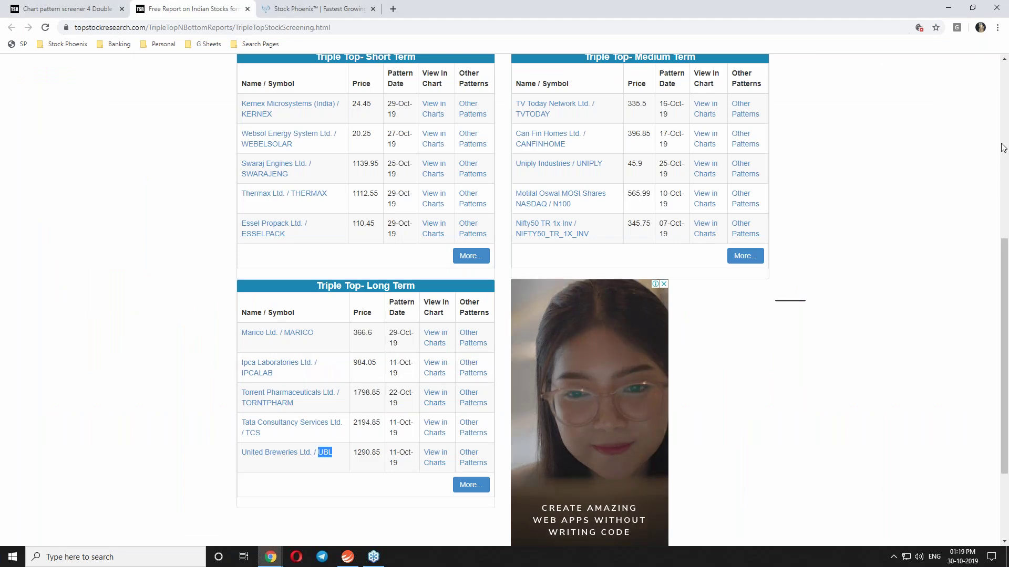
{"action": "key", "text": "alt+Tab"}
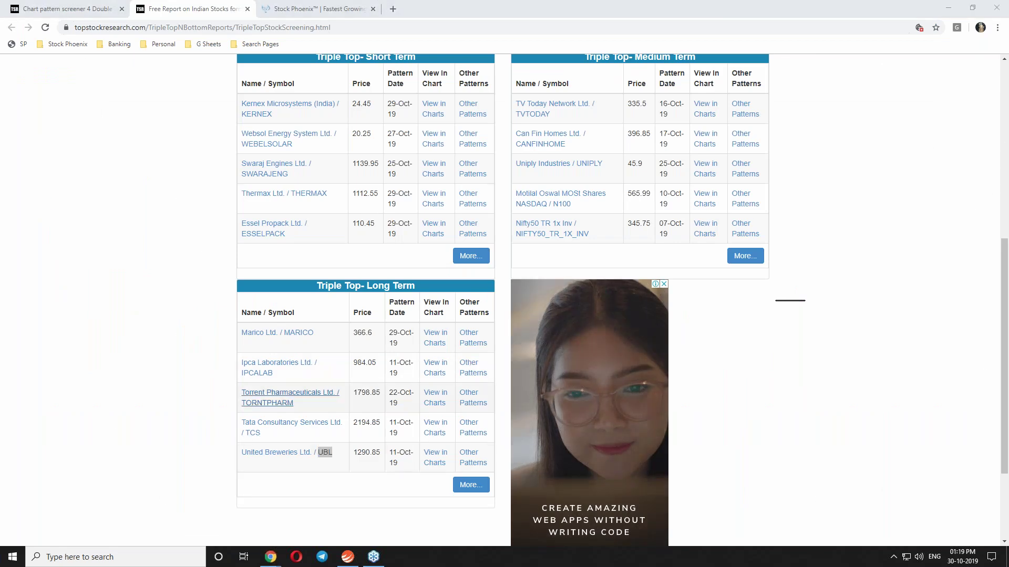
{"action": "scroll", "coordinate": [274, 367], "scroll_direction": "up", "scroll_amount": 2}
{"action": "scroll", "coordinate": [502, 299], "scroll_direction": "up", "scroll_amount": 4}
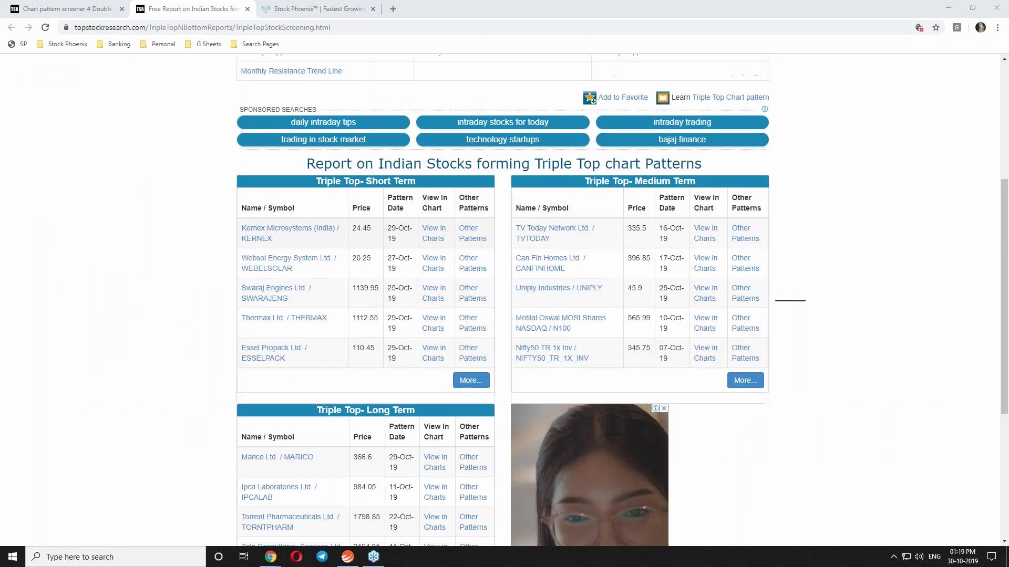
{"action": "scroll", "coordinate": [503, 299], "scroll_direction": "up", "scroll_amount": 1}
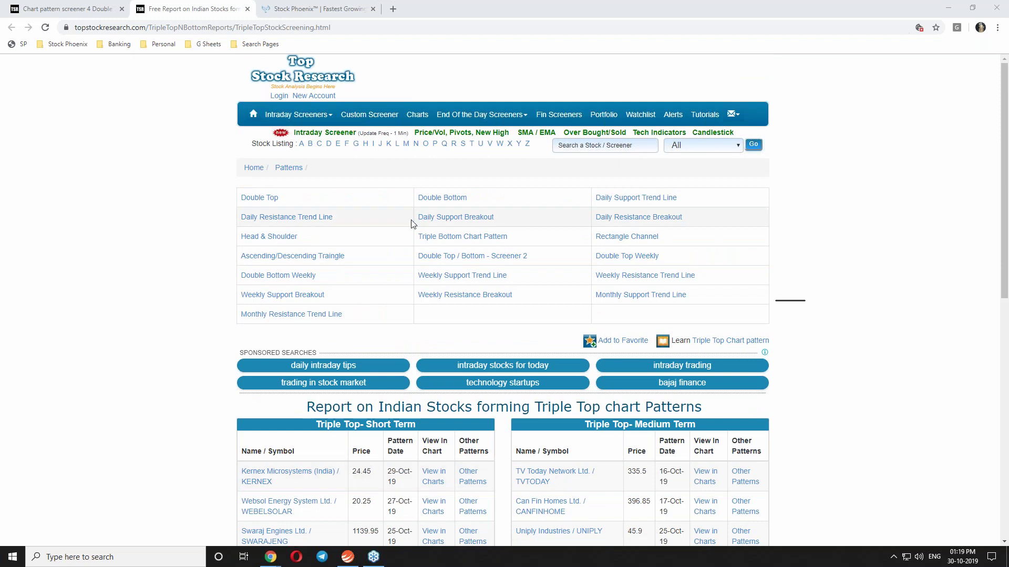
Open the Webinar page of the Stock Phoenix website and view the current webinar course and the frequently asked questions
{"action": "left_click", "coordinate": [294, 12]}
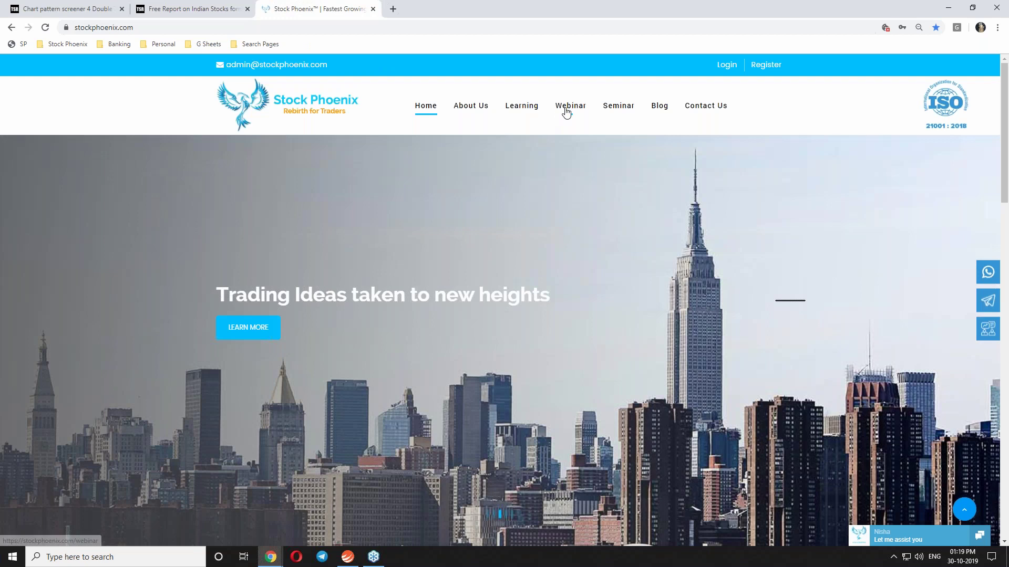
{"action": "left_click", "coordinate": [566, 112]}
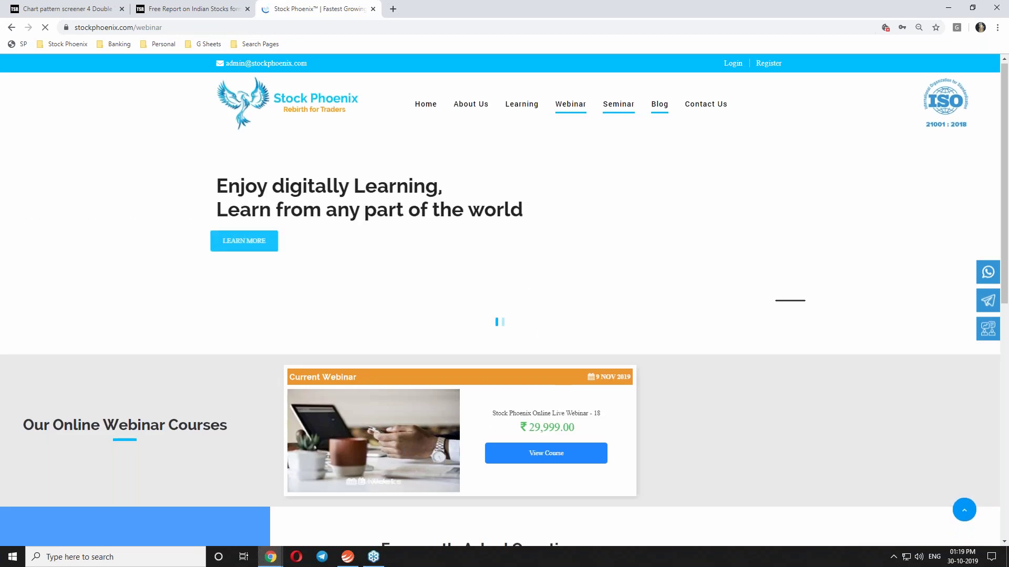
{"action": "scroll", "coordinate": [562, 394], "scroll_direction": "down", "scroll_amount": 2}
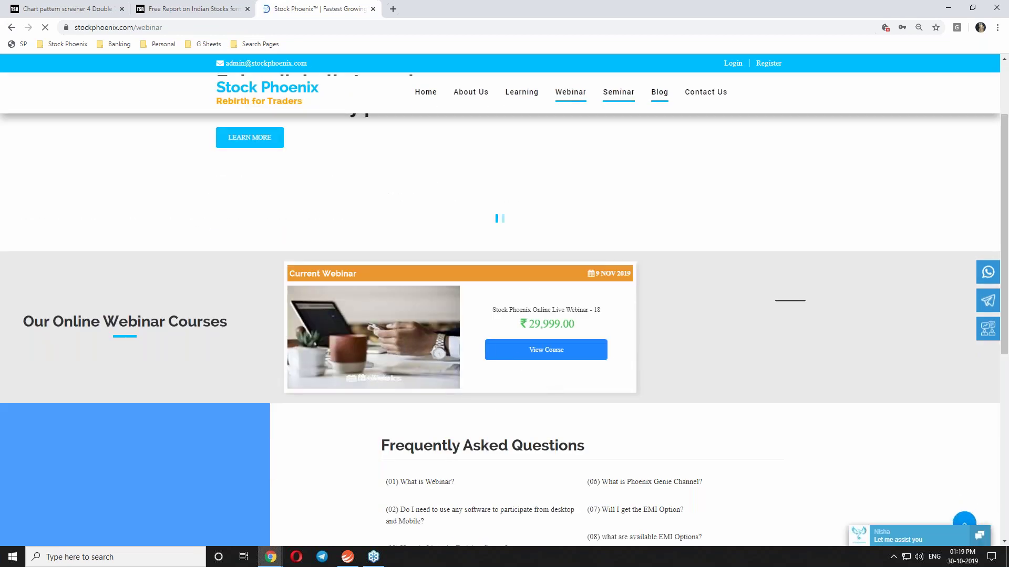
{"action": "scroll", "coordinate": [596, 308], "scroll_direction": "down", "scroll_amount": 1}
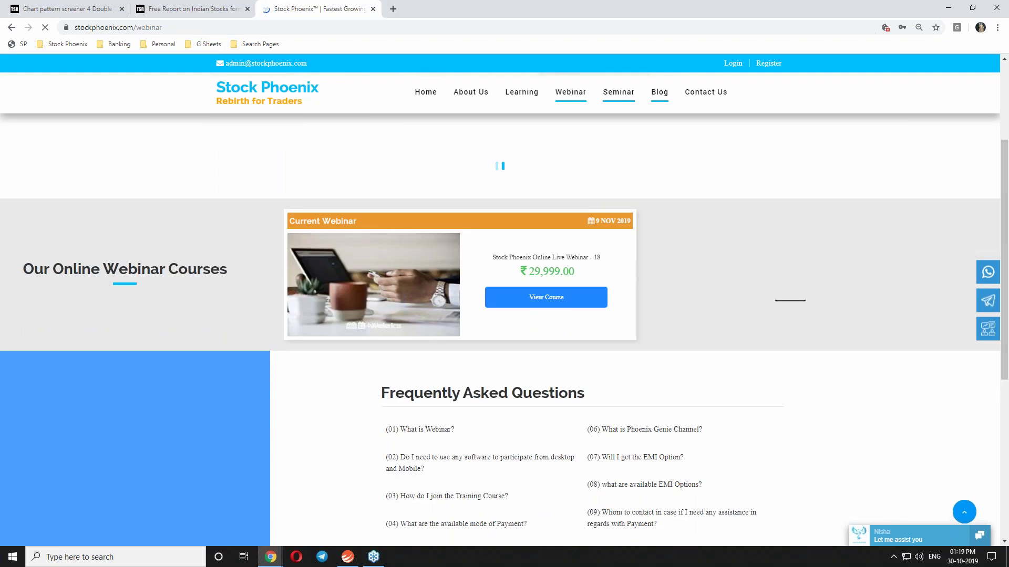